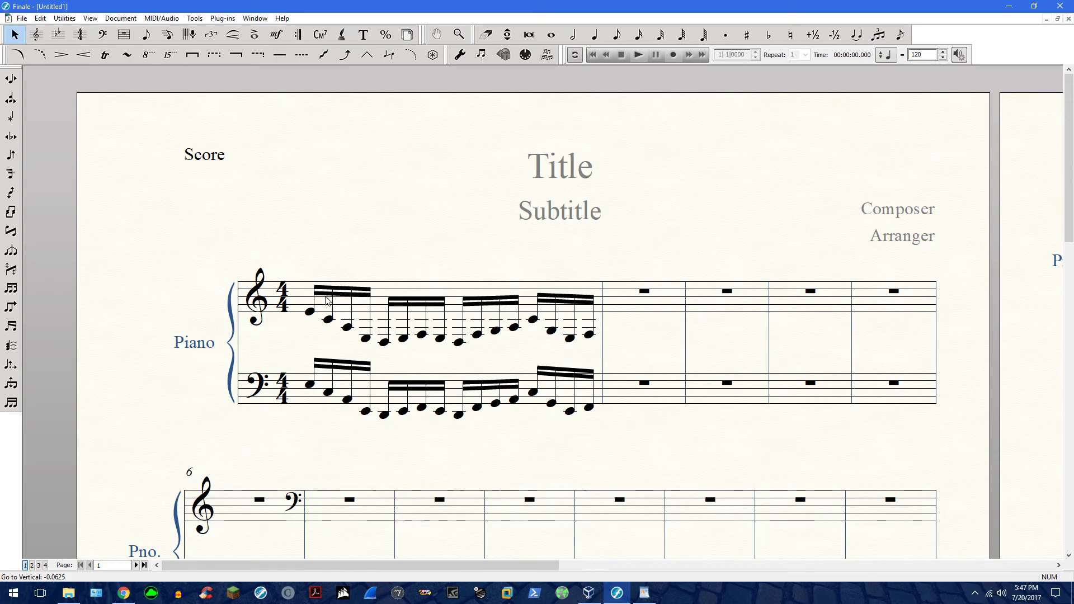
Step: Select the first treble measure, clear it, and toggle from layer 2 back to layer 1
left_click(382, 307)
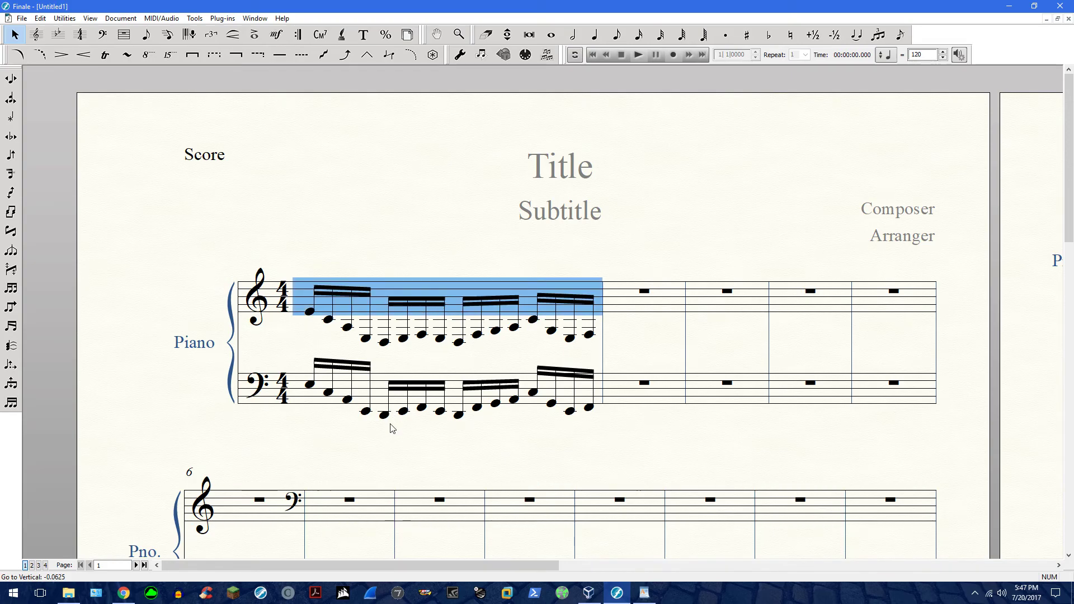
left_click(399, 247)
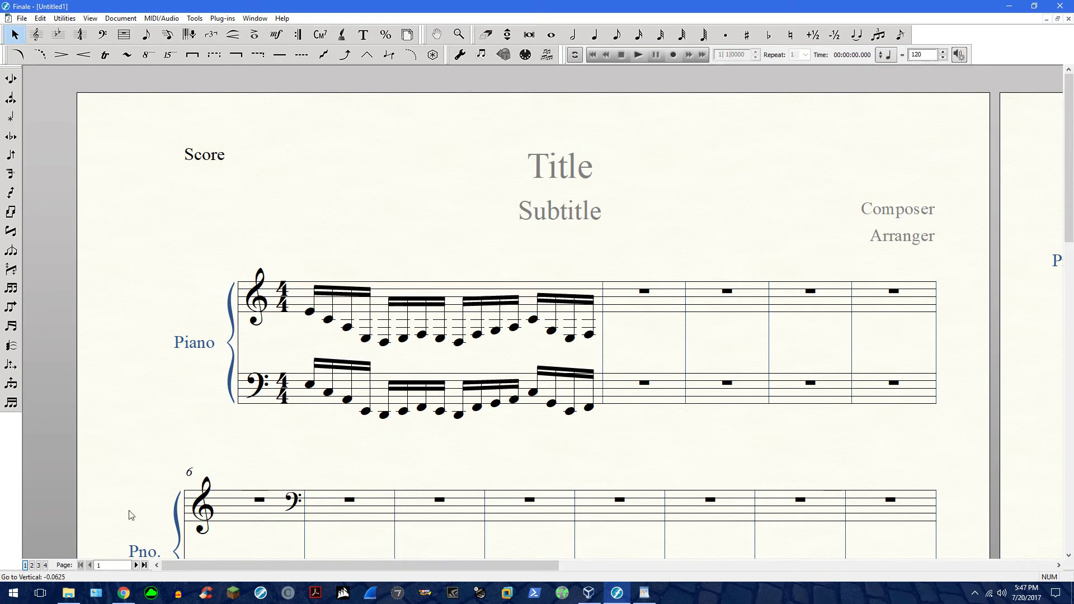
left_click(32, 565)
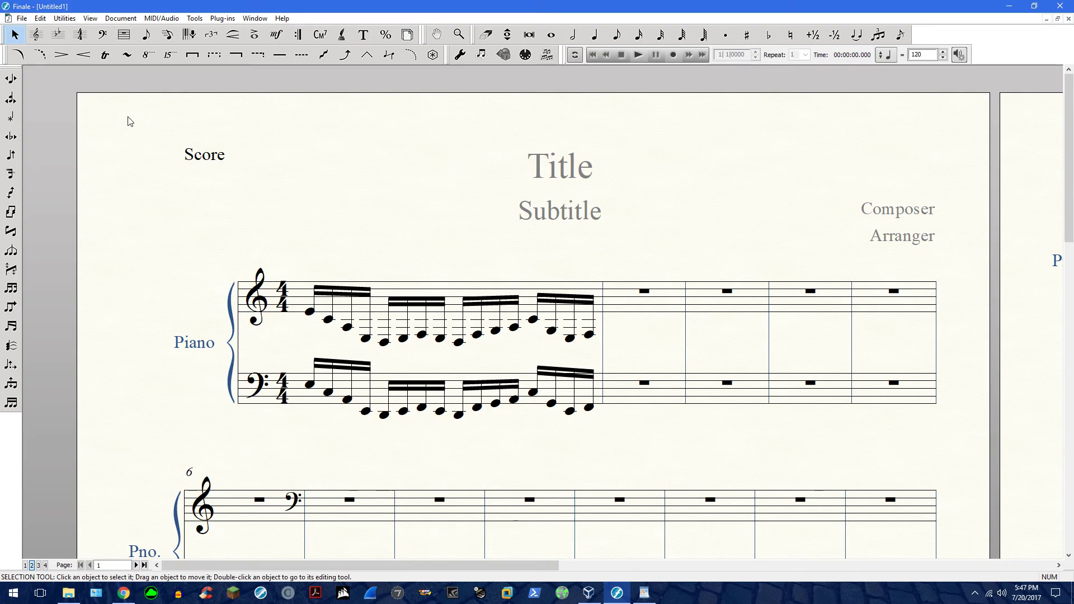
left_click(26, 565)
Step: Hide and reshow the Advanced Tools palette from the Window menu
left_click(255, 18)
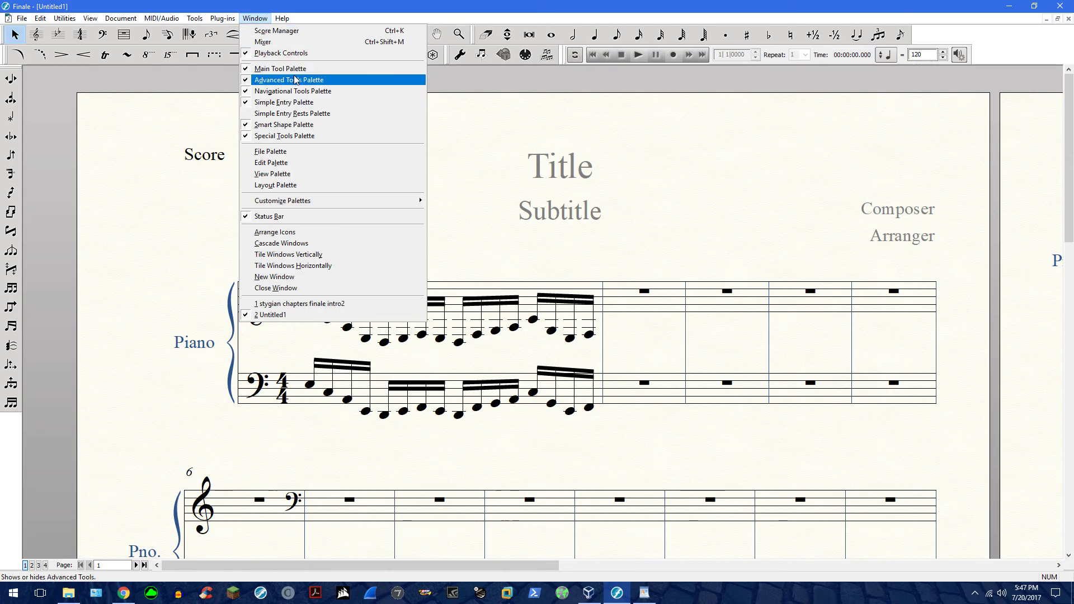
left_click(296, 79)
left_click(256, 18)
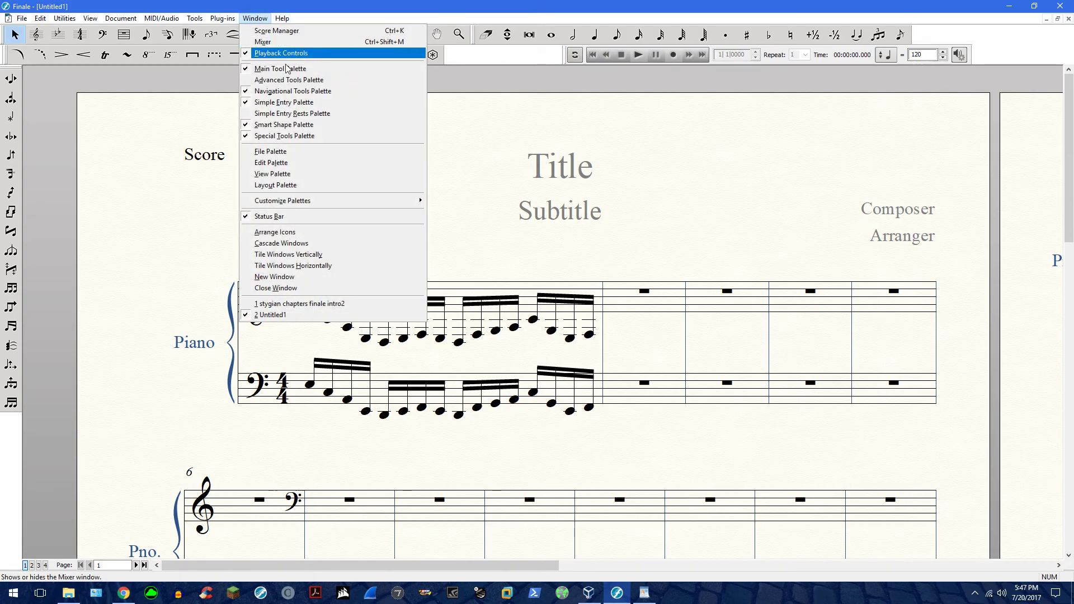
left_click(308, 80)
Step: Activate the Note Mover tool with Cross Staff moving turned on
left_click(480, 54)
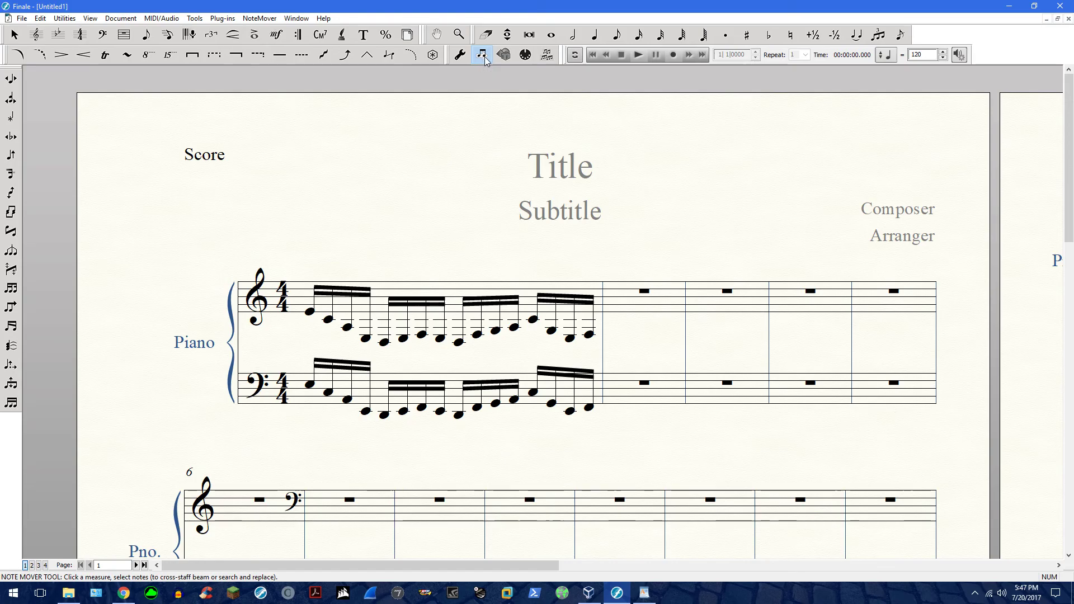
left_click(268, 20)
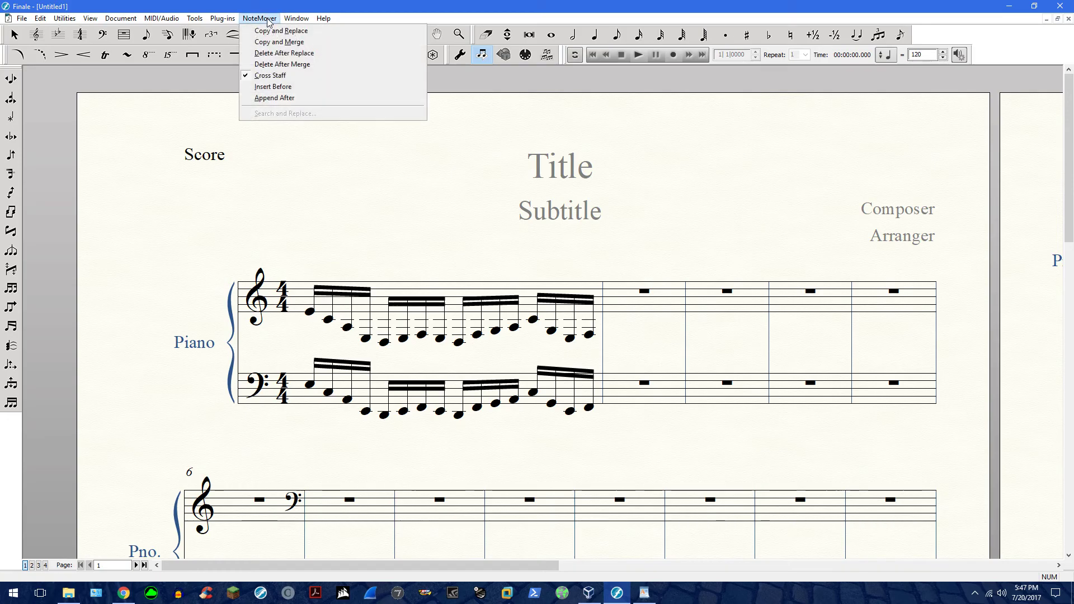
left_click(290, 78)
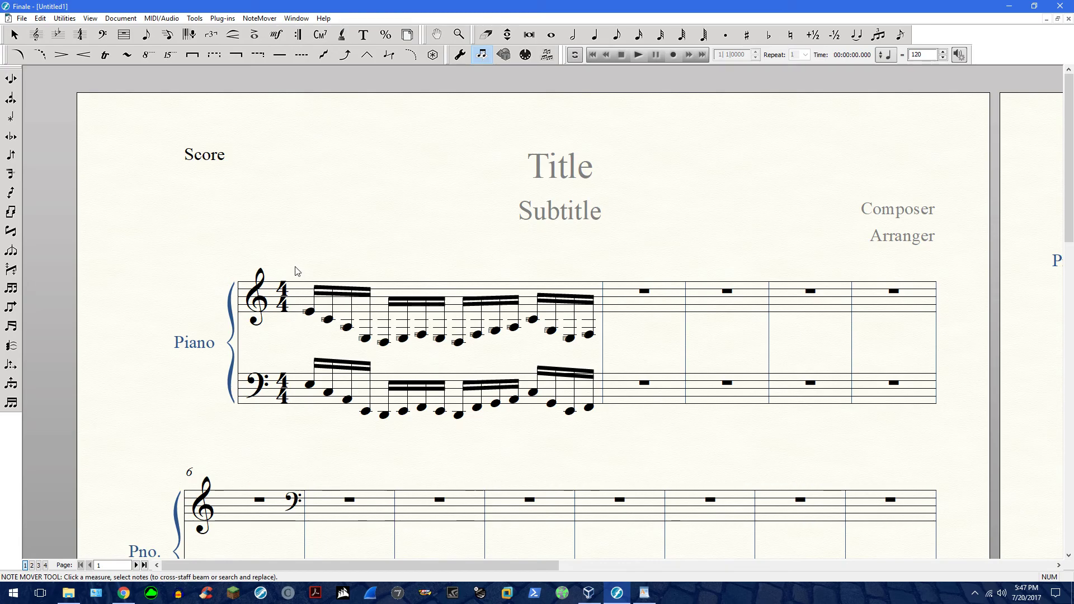
left_click_drag(303, 262, 594, 360)
left_click_drag(420, 339, 421, 401)
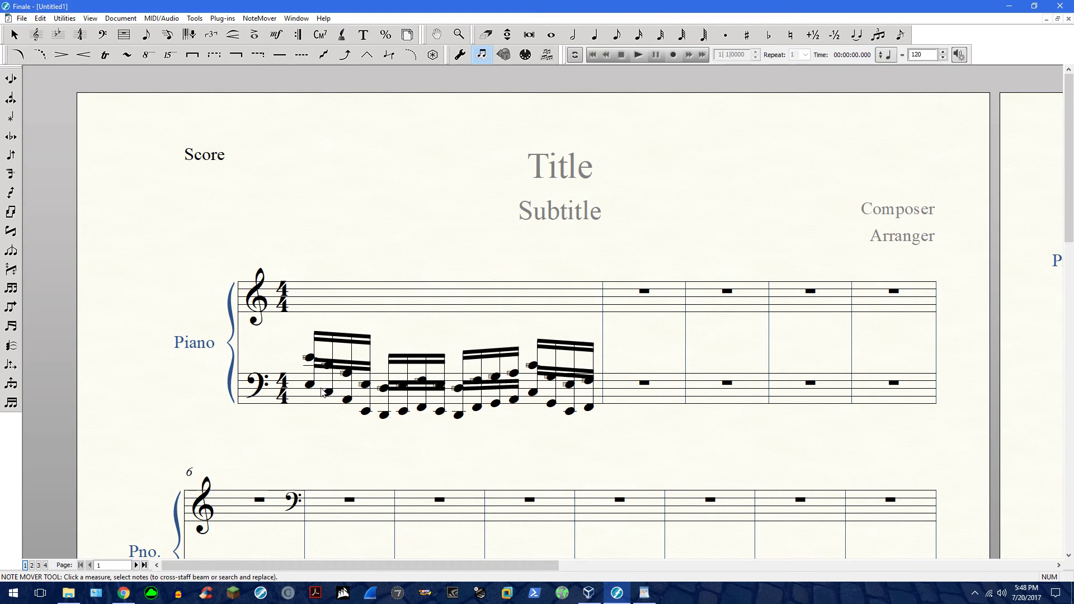
left_click_drag(323, 392, 458, 364)
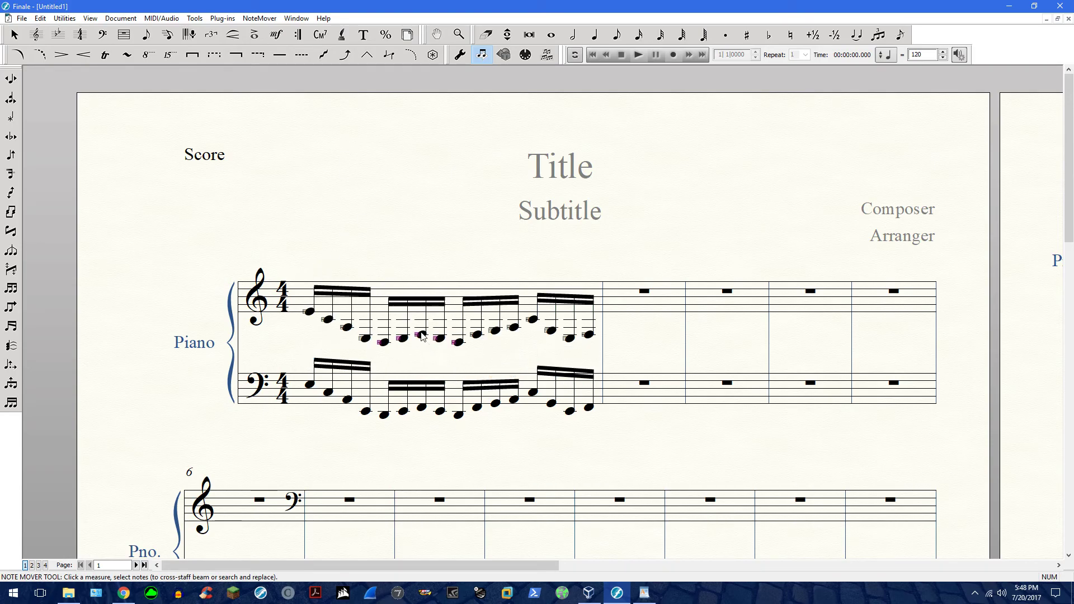
left_click(422, 336)
left_click_drag(356, 273, 480, 360)
left_click_drag(421, 337, 418, 424)
left_click_drag(417, 342, 423, 388)
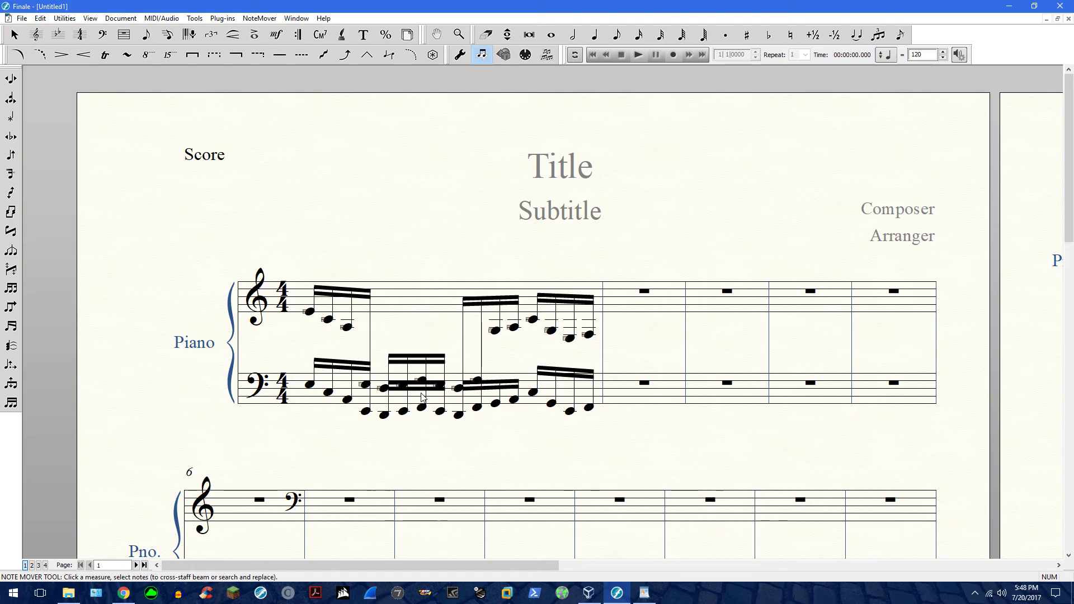
Step: Undo the previous move and flip the four bass sixteenth groups' stems downward with L
key("ctrl+z")
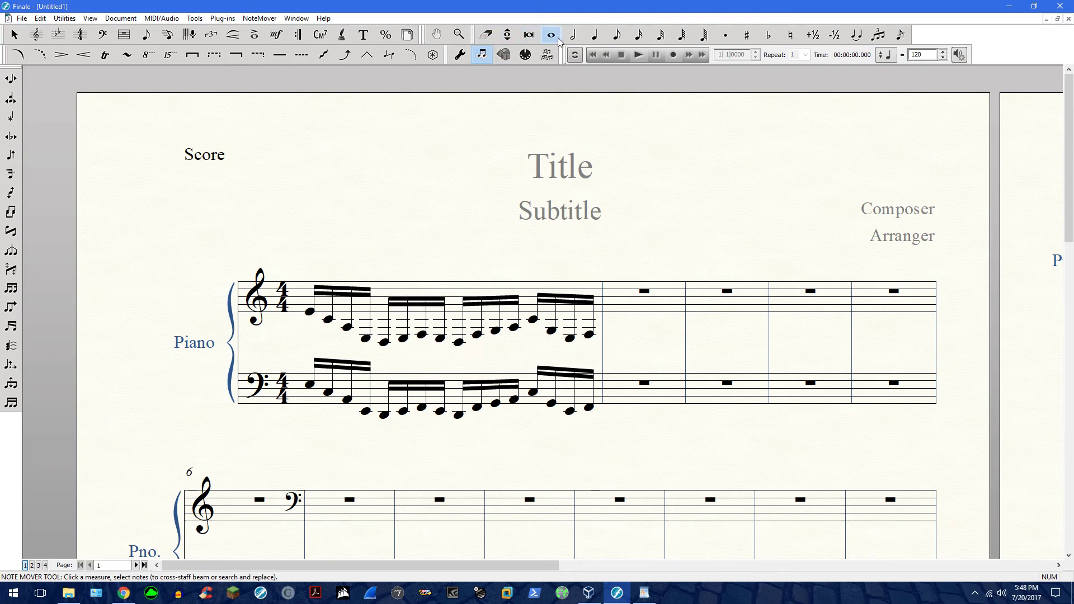
left_click(594, 36)
left_click(328, 391)
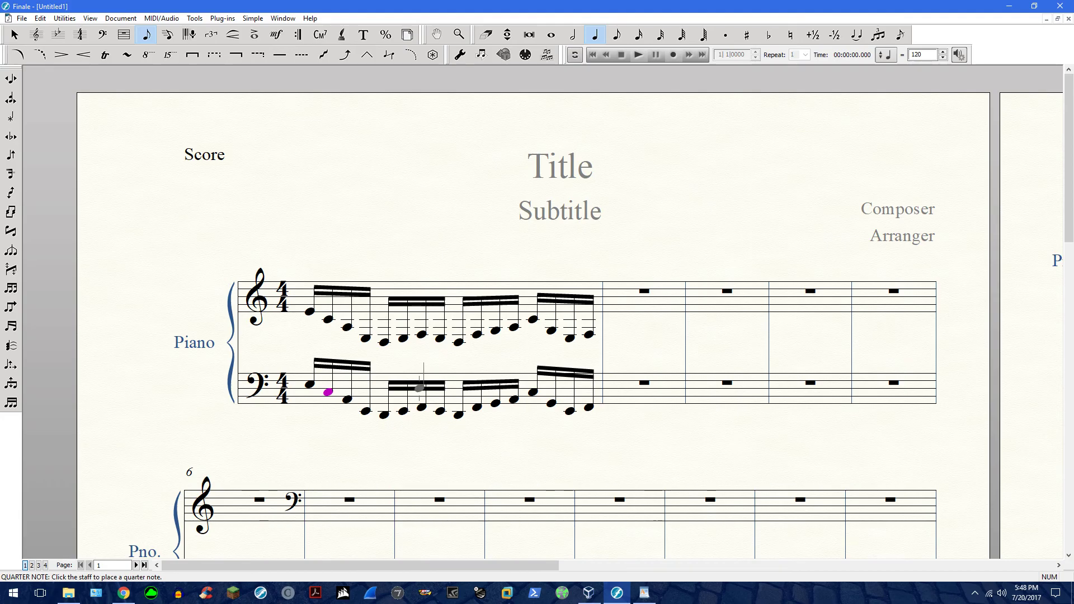
key("l")
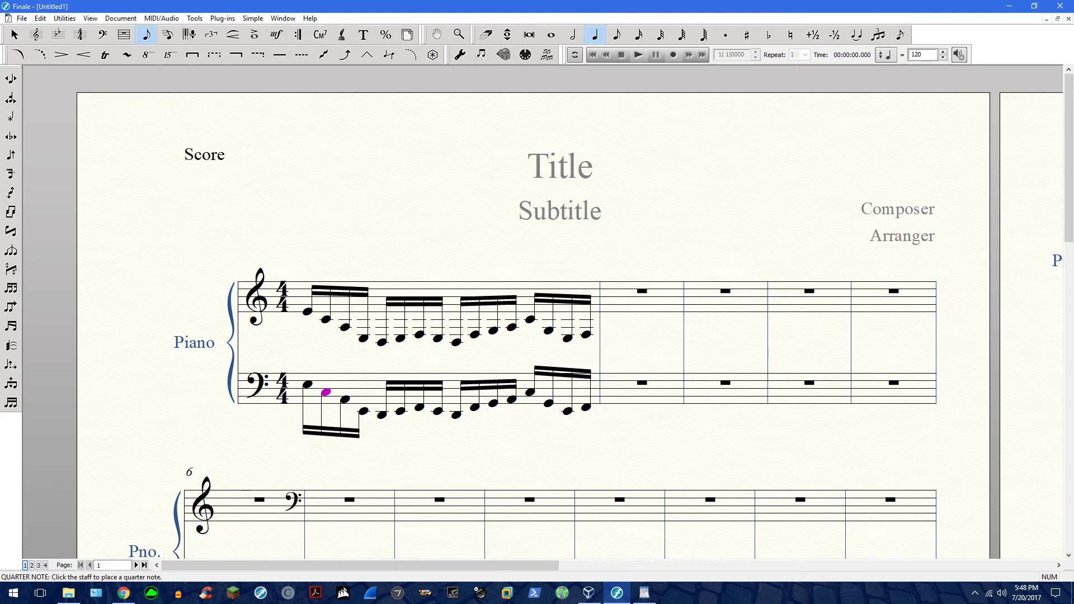
key("Right")
key("Right")
key("Right")
key("l")
key("Right")
key("Right")
key("Right")
key("Right")
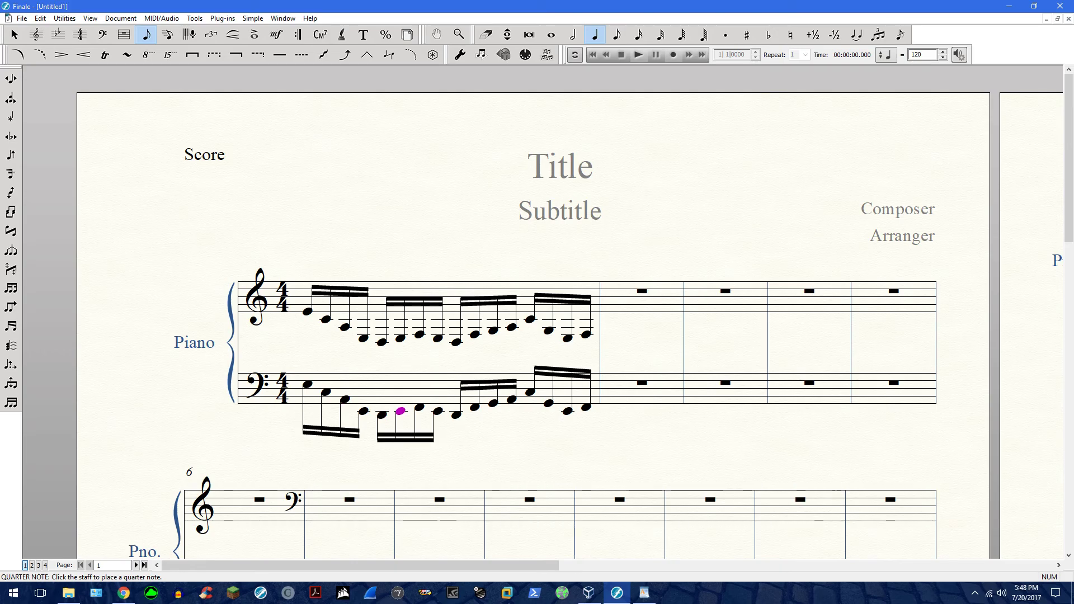
key("l")
key("Right")
key("Right")
key("Right")
key("Right")
key("l")
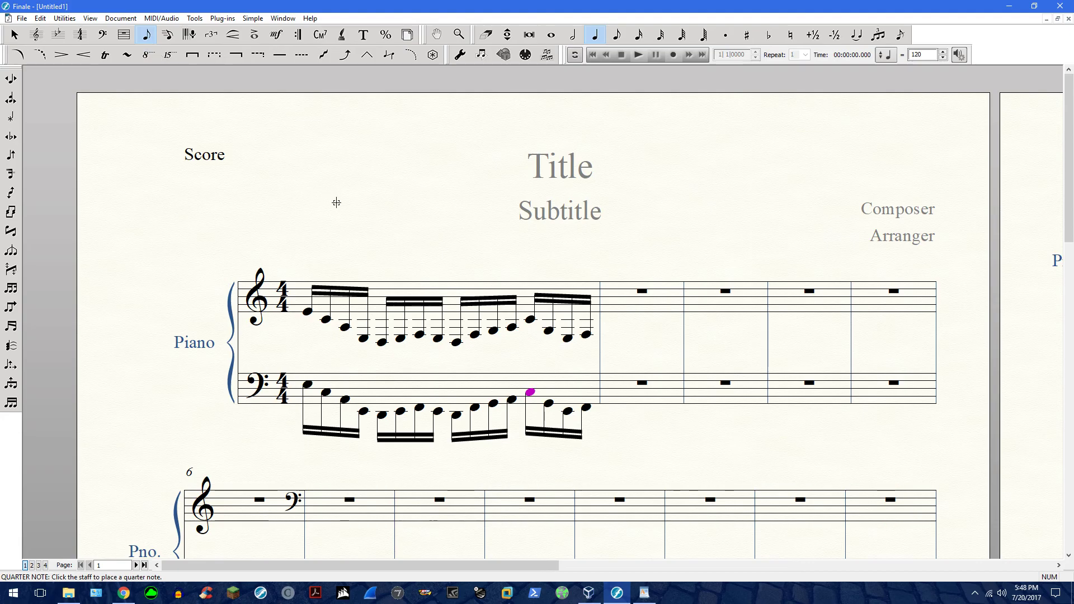
Step: Move all sixteen treble sixteenths of measure 1 cross-staff onto the bass staff
left_click(482, 55)
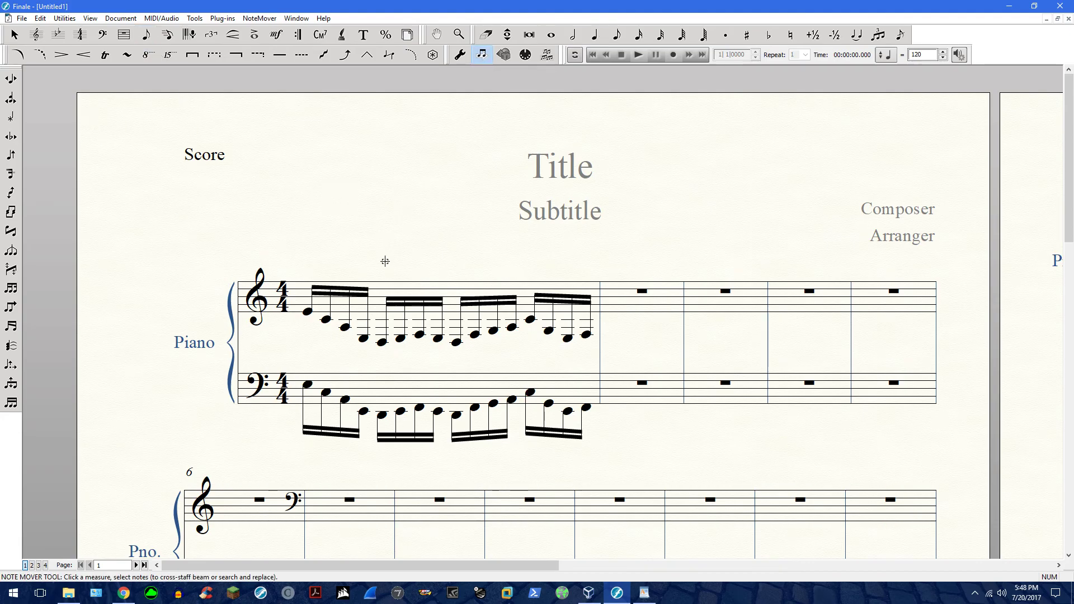
left_click_drag(292, 276, 596, 361)
left_click_drag(418, 334, 423, 387)
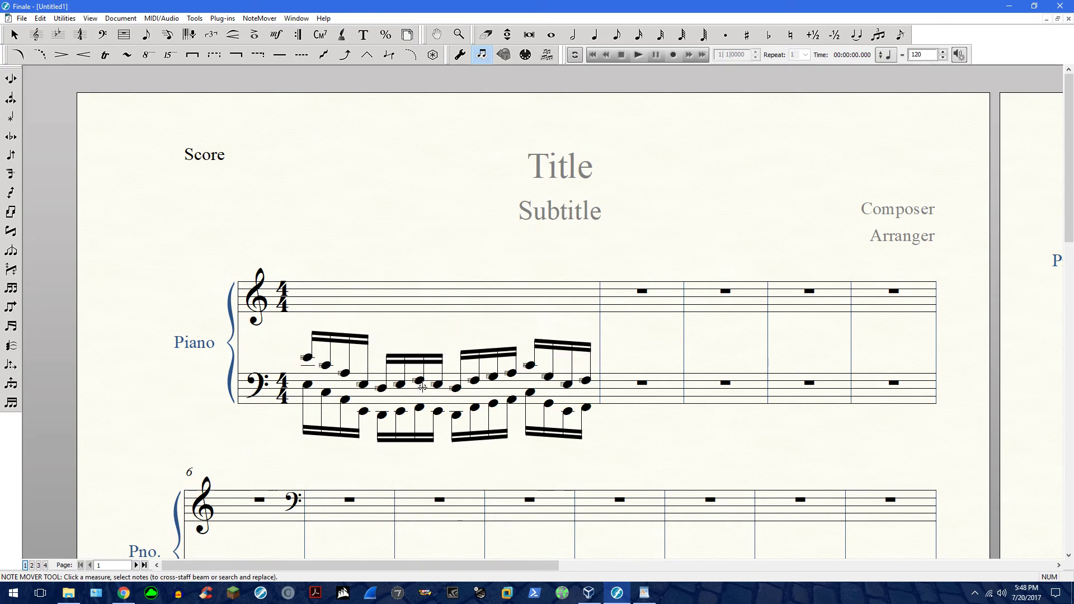
left_click(14, 35)
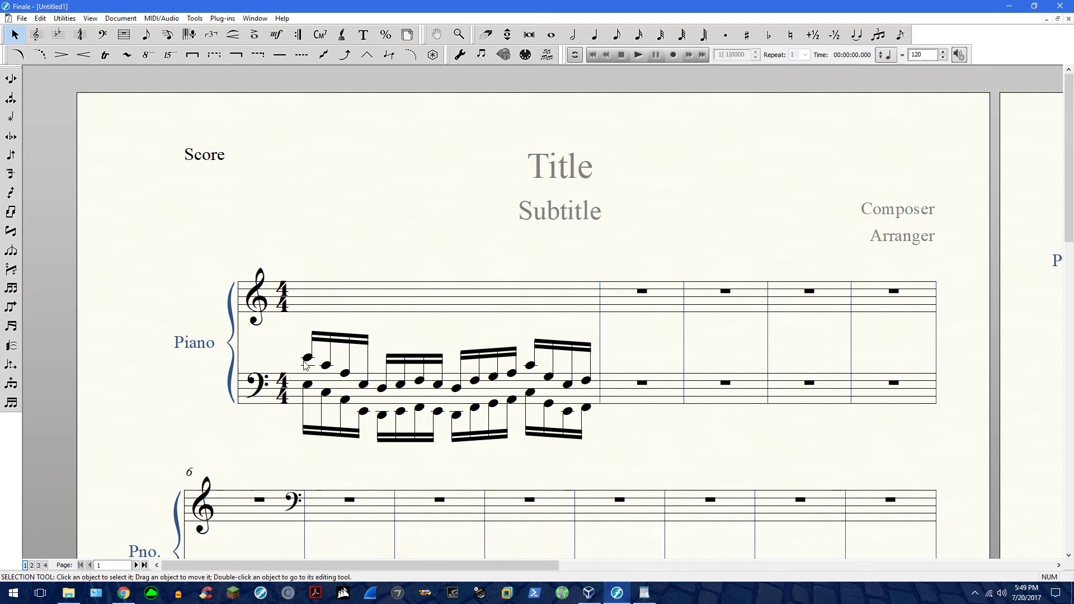
left_click(620, 33)
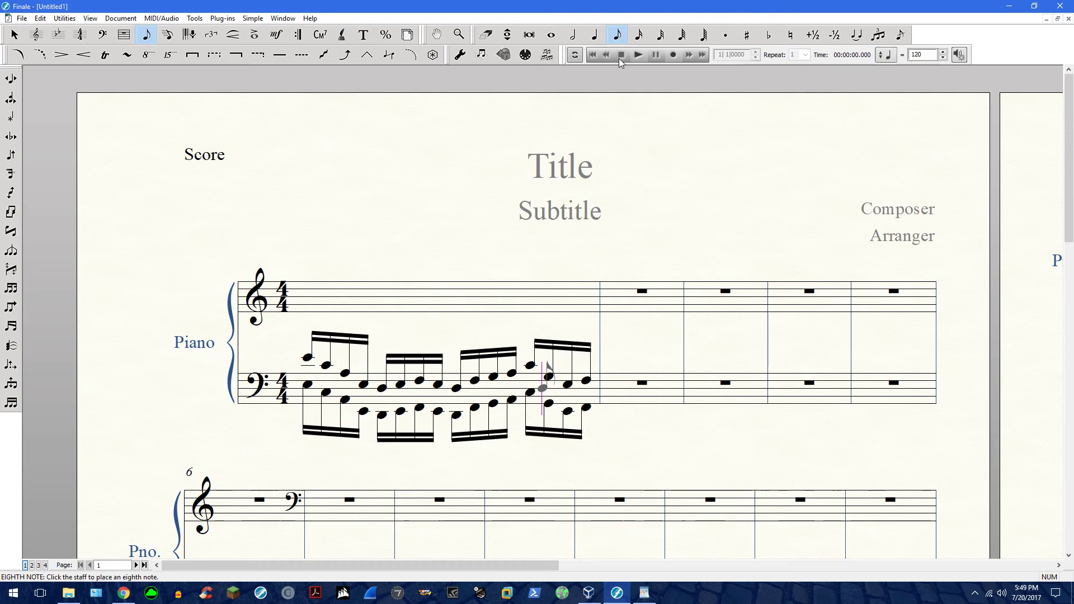
left_click(639, 35)
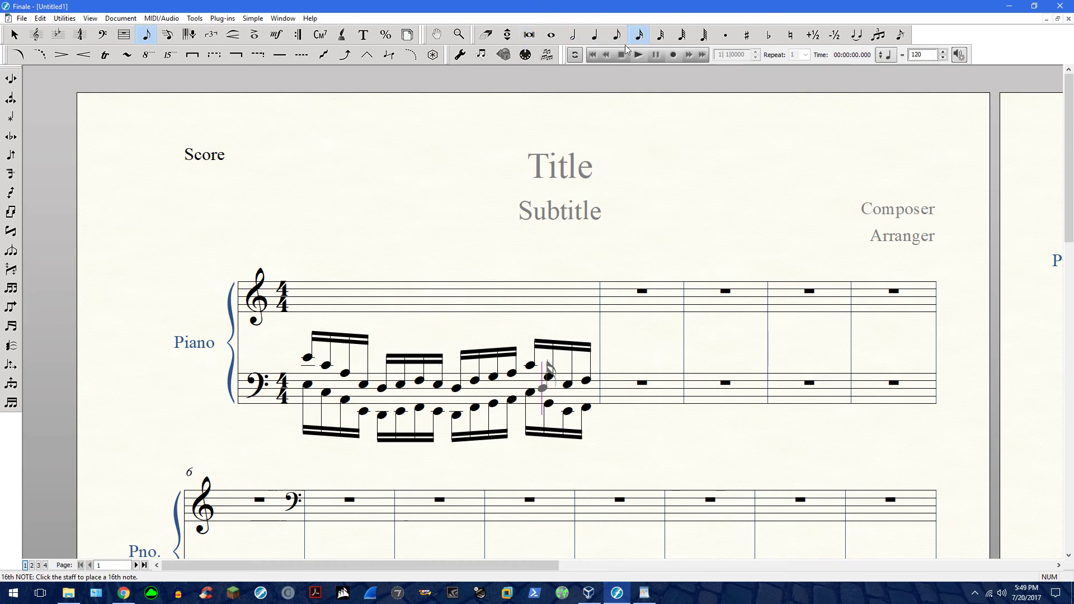
left_click(307, 358)
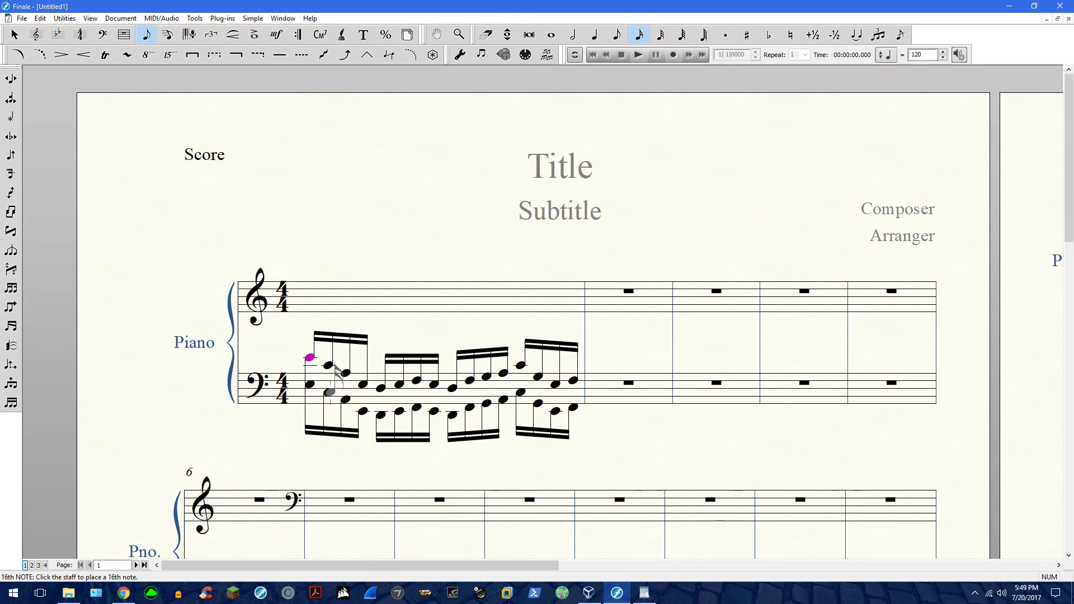
key("alt+Down")
left_click(310, 307)
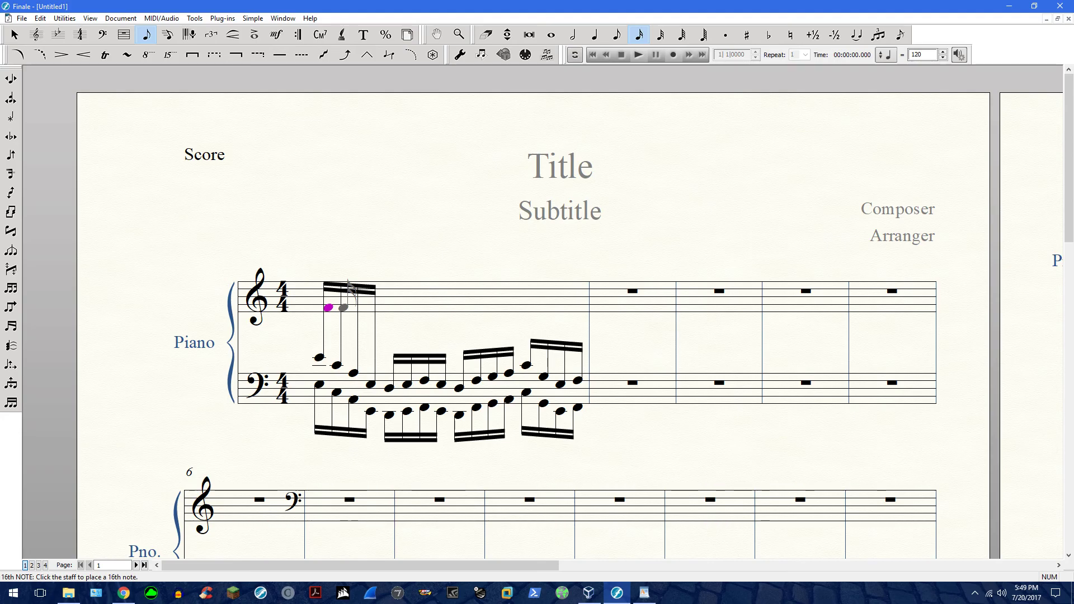
key("Delete")
key("Right")
key("Right")
key("Right")
key("Right")
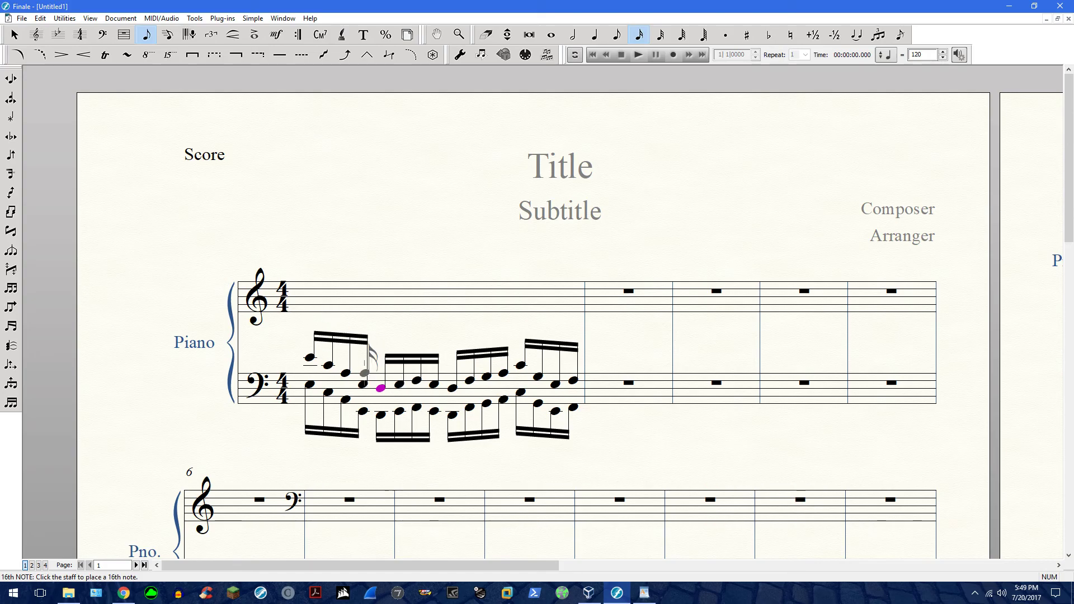
key("Escape")
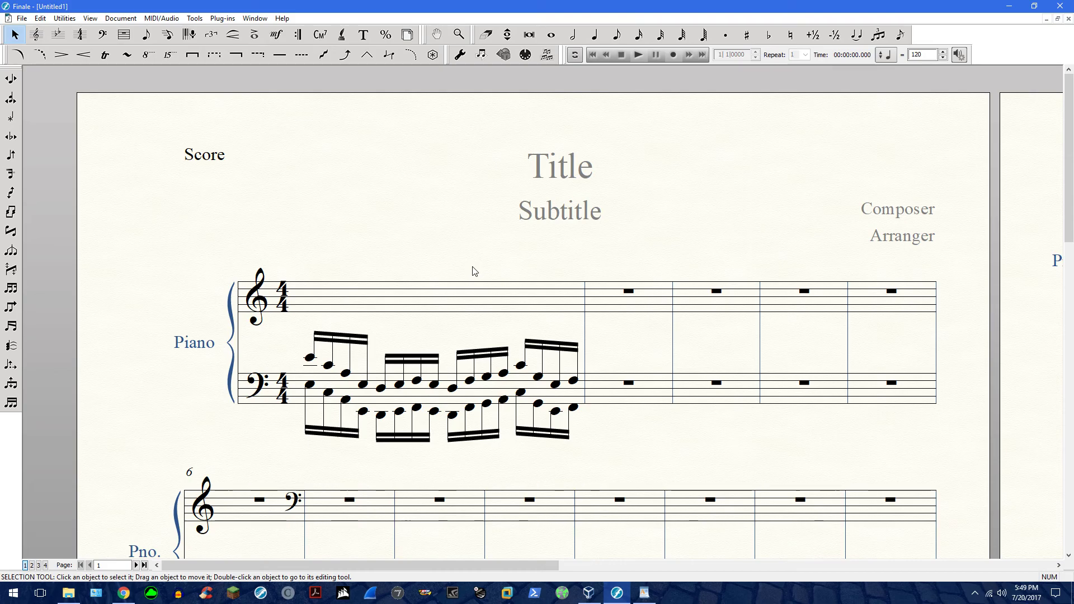
Step: Enter sixteen sixteenth notes across the bass staff of measure 17 with the 16th-note tool
scroll(496, 259, "down", 5)
scroll(496, 259, "down", 3)
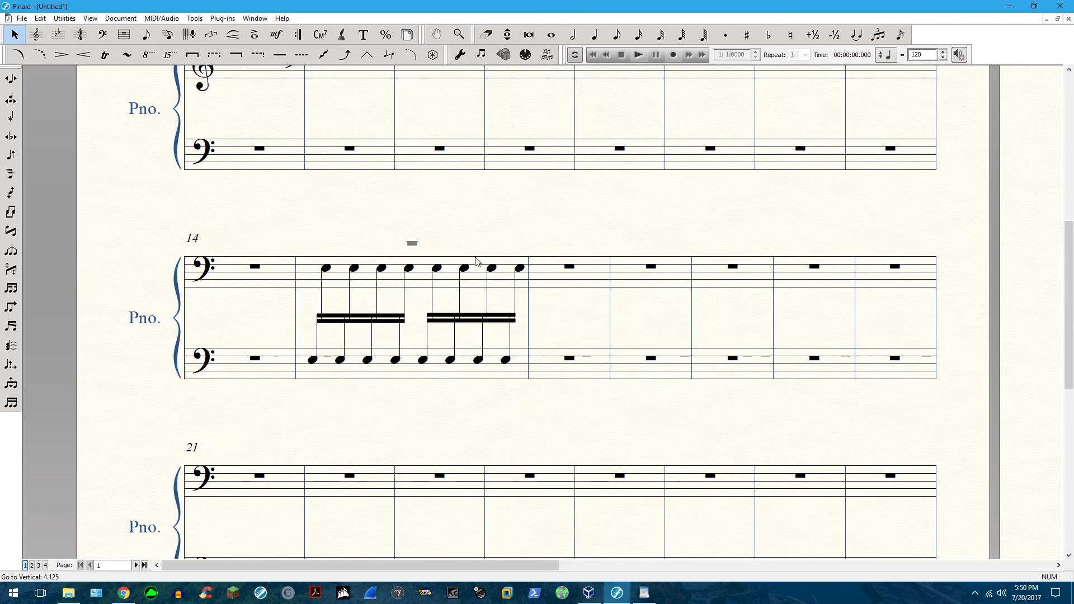
left_click(639, 35)
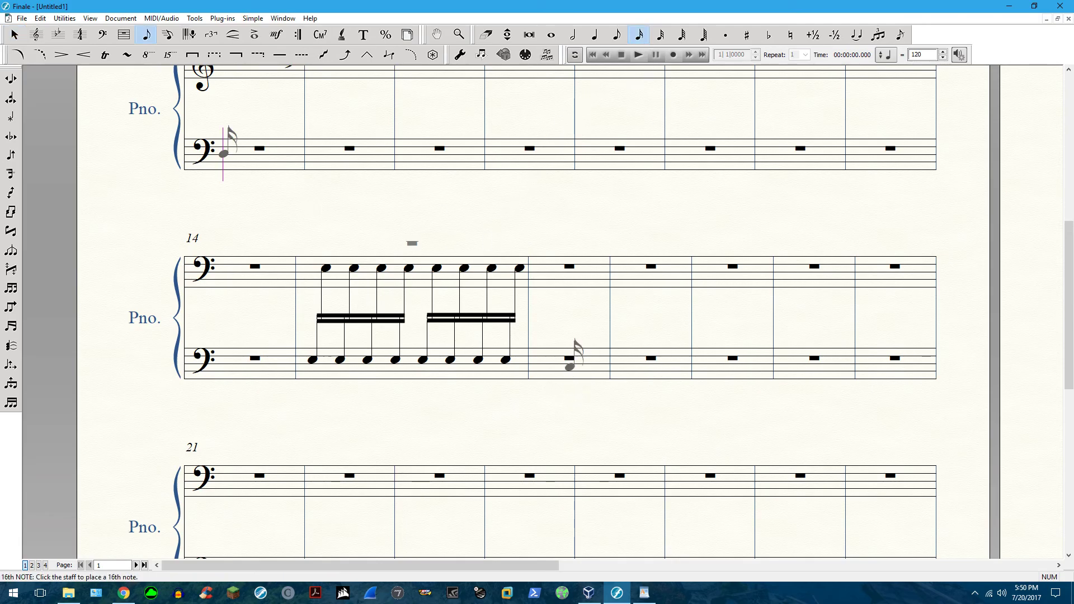
scroll(573, 358, "down", 3)
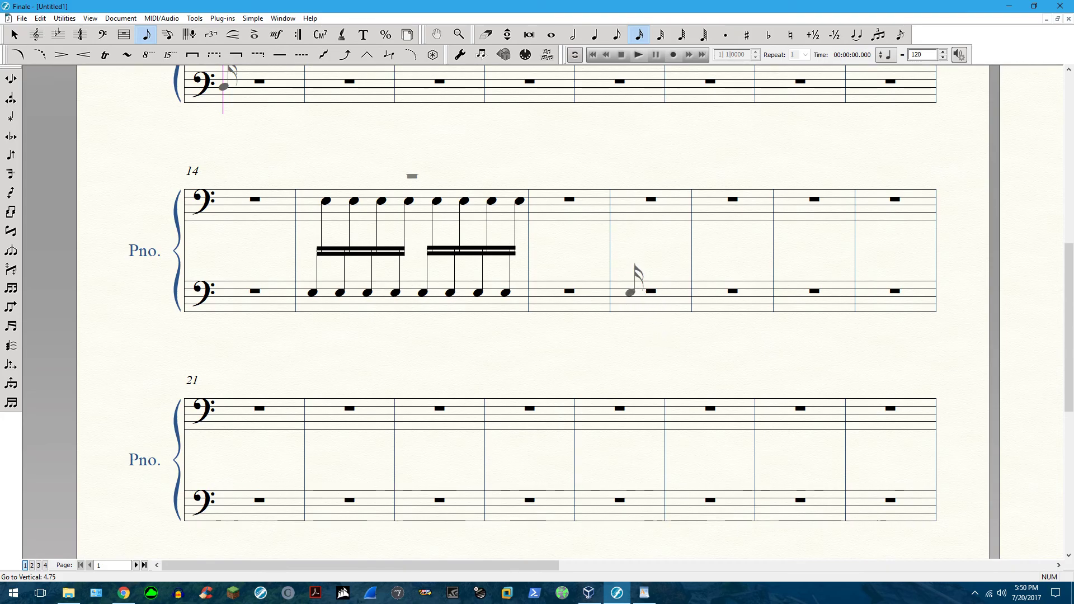
left_click(631, 292)
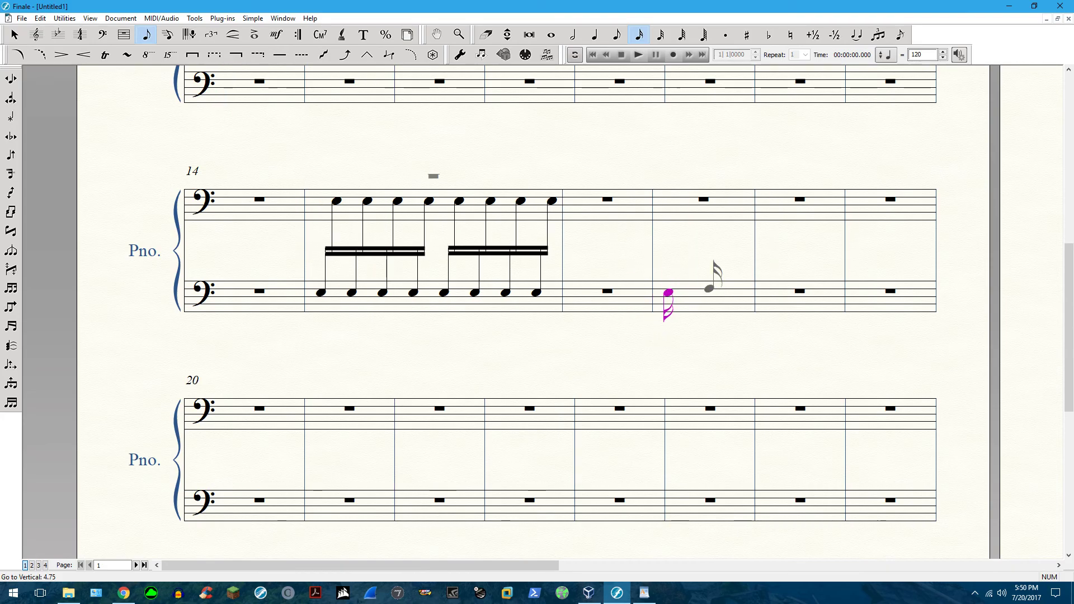
left_click(746, 292)
left_click(744, 292)
left_click(744, 292)
left_click(744, 292)
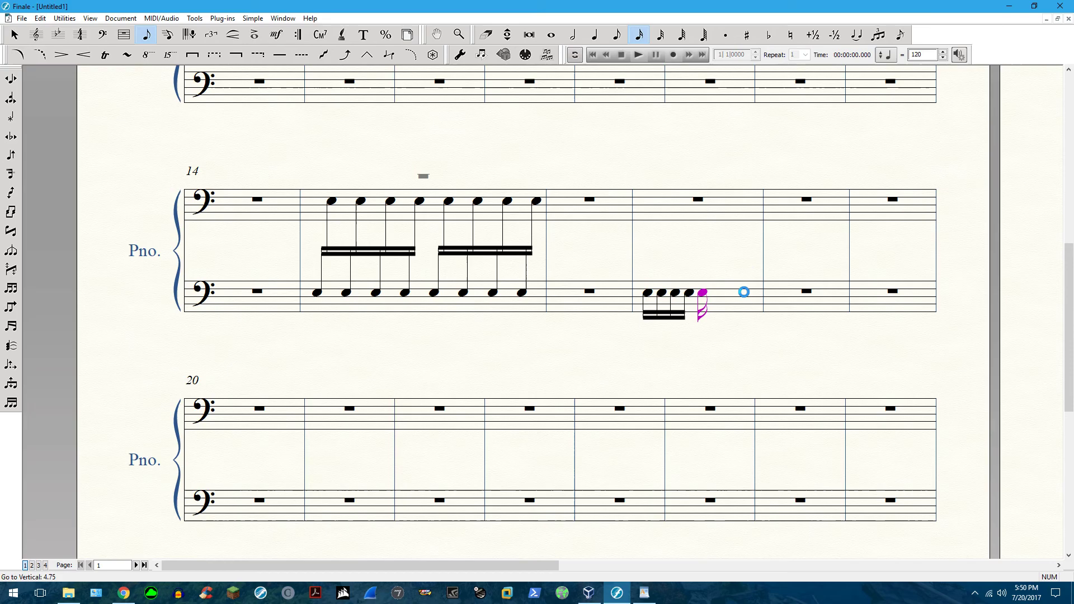
left_click(749, 292)
left_click(755, 292)
left_click(777, 293)
left_click(789, 294)
left_click(793, 292)
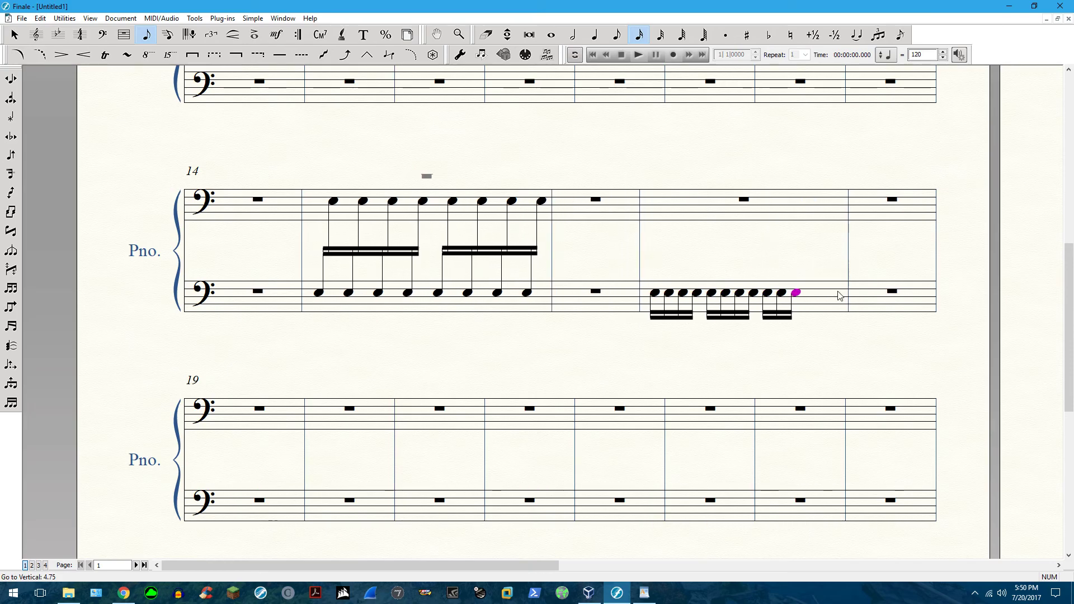
left_click(805, 292)
left_click(822, 292)
left_click(836, 292)
left_click(842, 292)
left_click(842, 292)
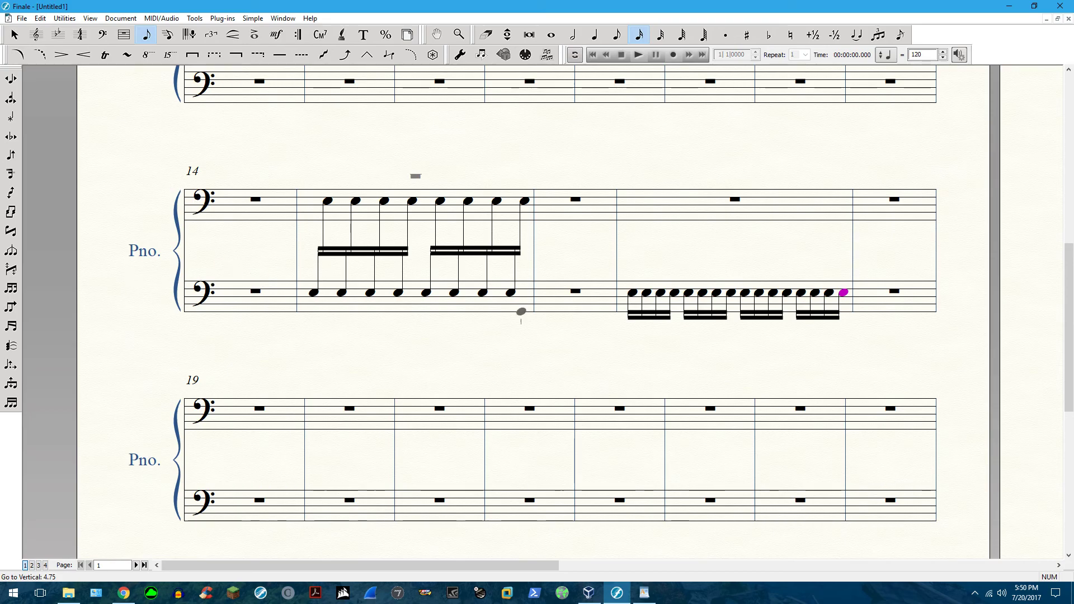
left_click_drag(531, 564, 605, 565)
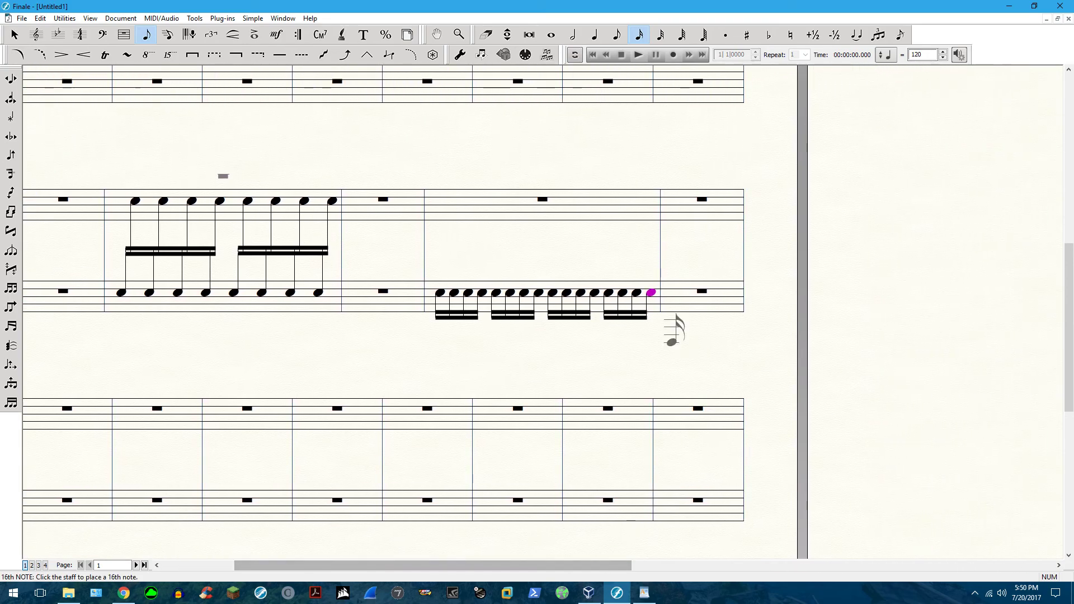
Step: Place a whole rest in measure 17's treble staff and raise it above the staff
left_click(15, 34)
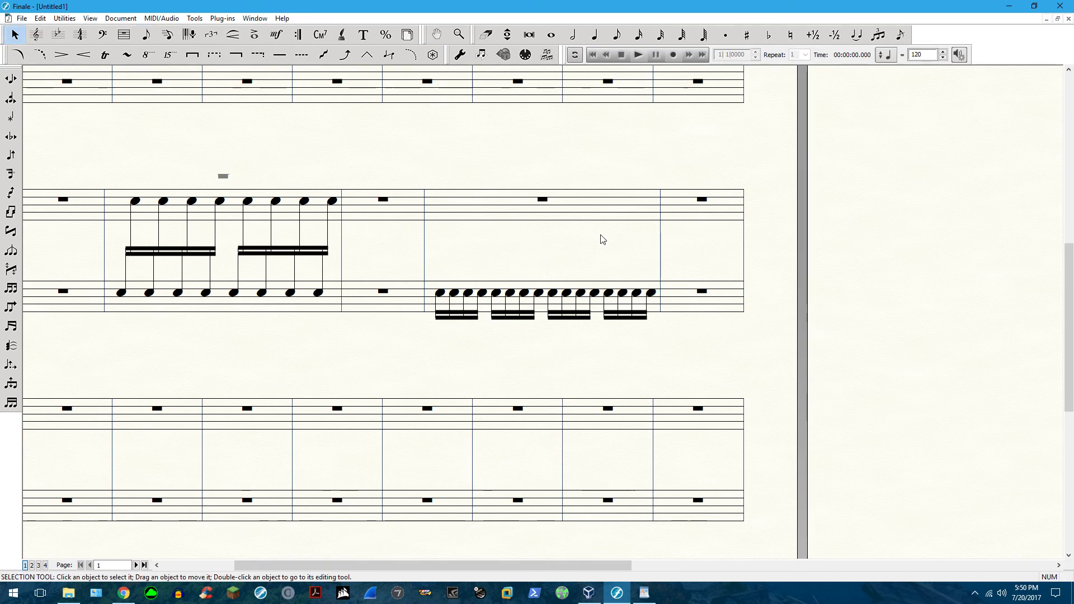
left_click(481, 55)
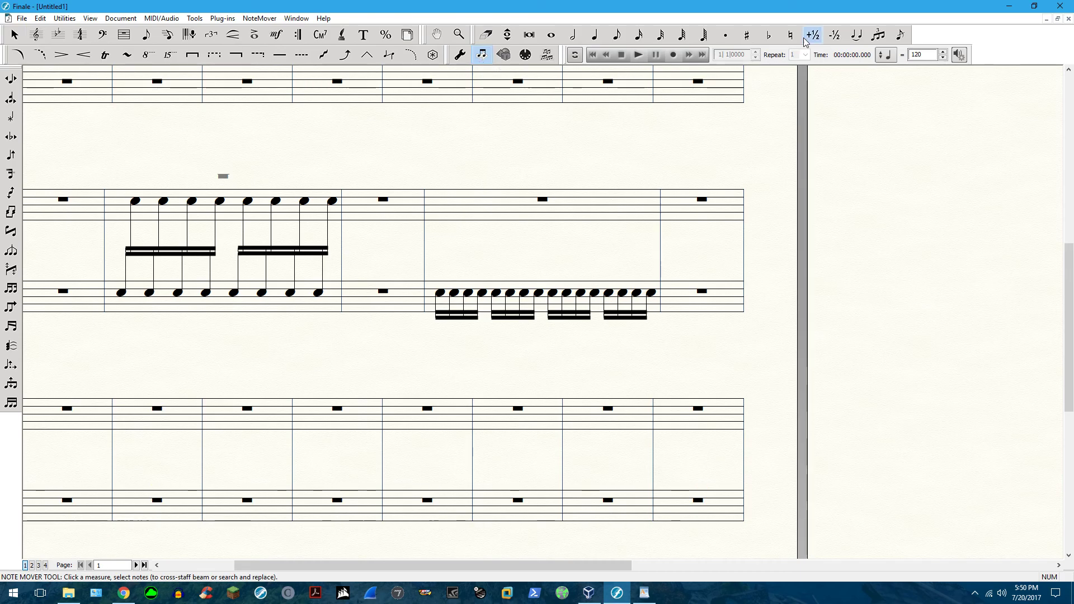
left_click(551, 34)
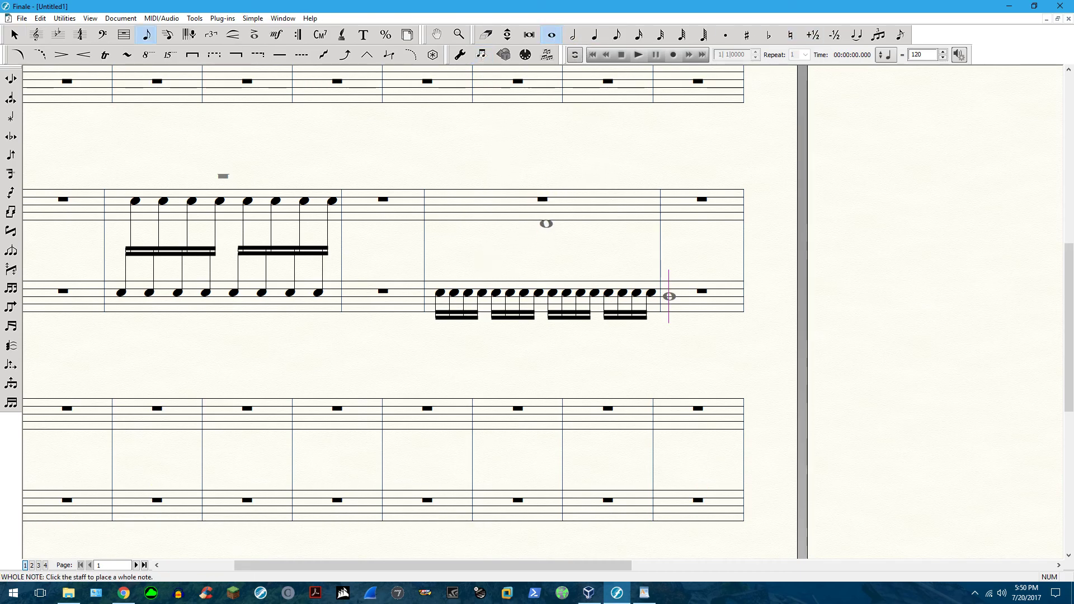
left_click(545, 200)
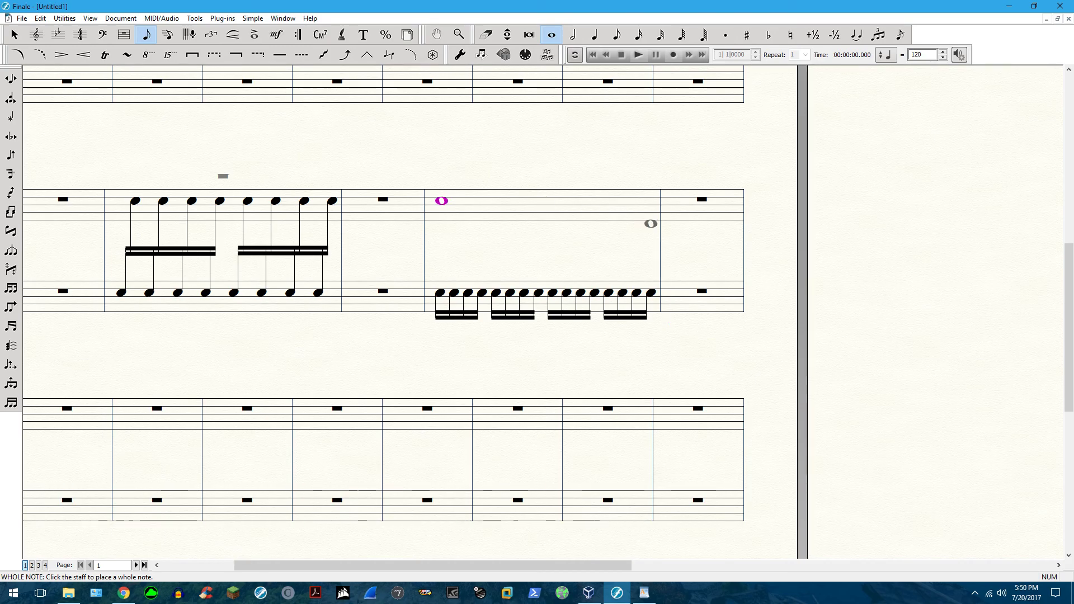
key("r")
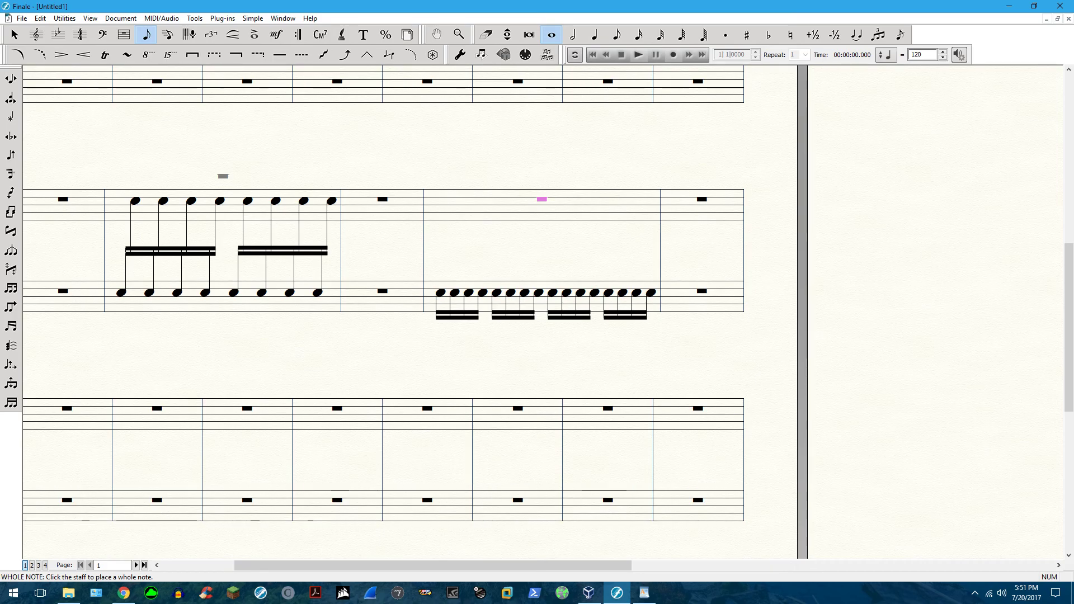
key("Up")
key("Up")
key("Up")
key("Up")
key("Up")
key("Up")
key("Up")
key("Up")
key("Up")
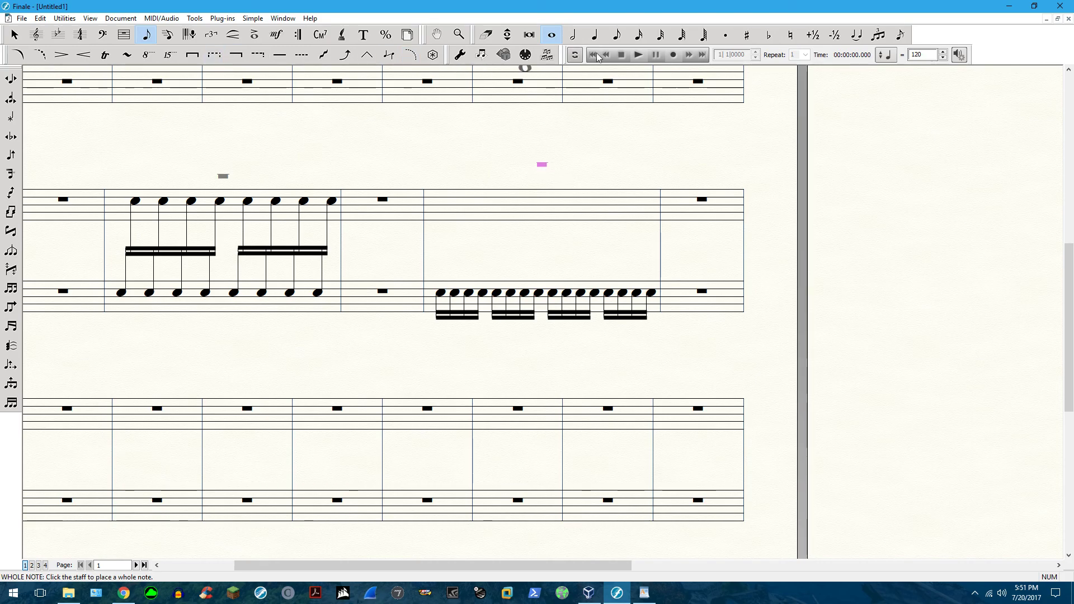
Step: Reactivate the Note Mover tool and confirm Cross Staff mode is still checked
left_click(485, 55)
left_click(260, 19)
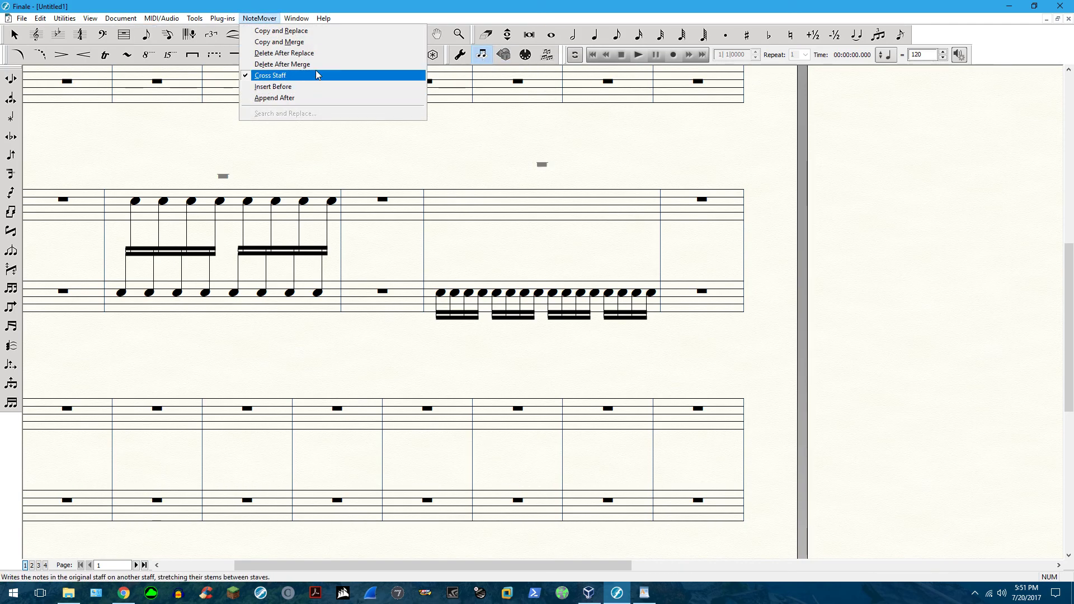
left_click(490, 252)
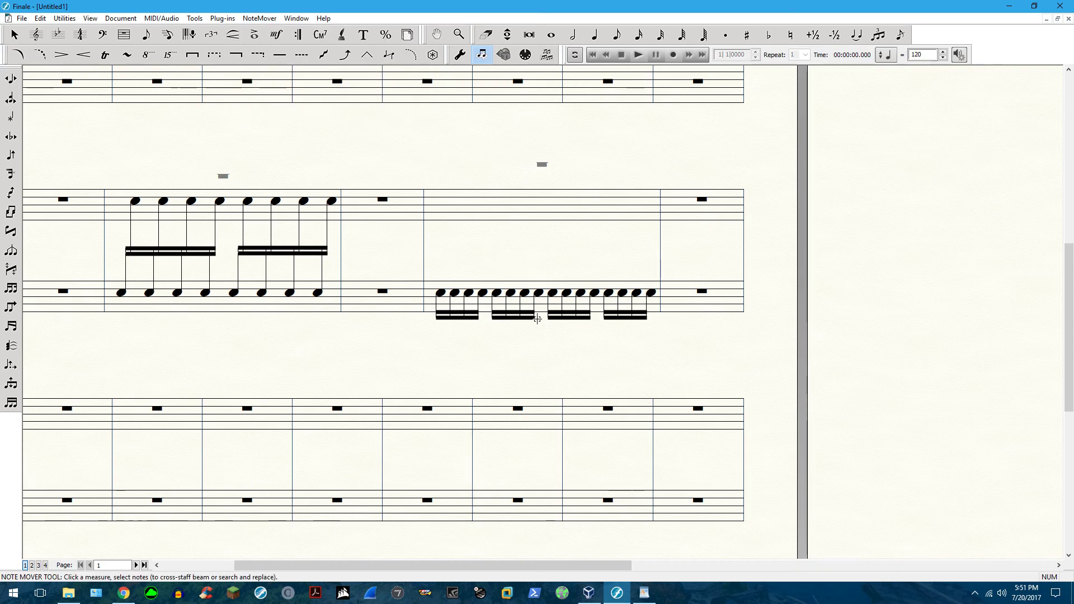
Step: Drag the eight alternate bass sixteenths of measure 17 up onto the treble staff
left_click(451, 292)
left_click_drag(452, 292, 456, 193)
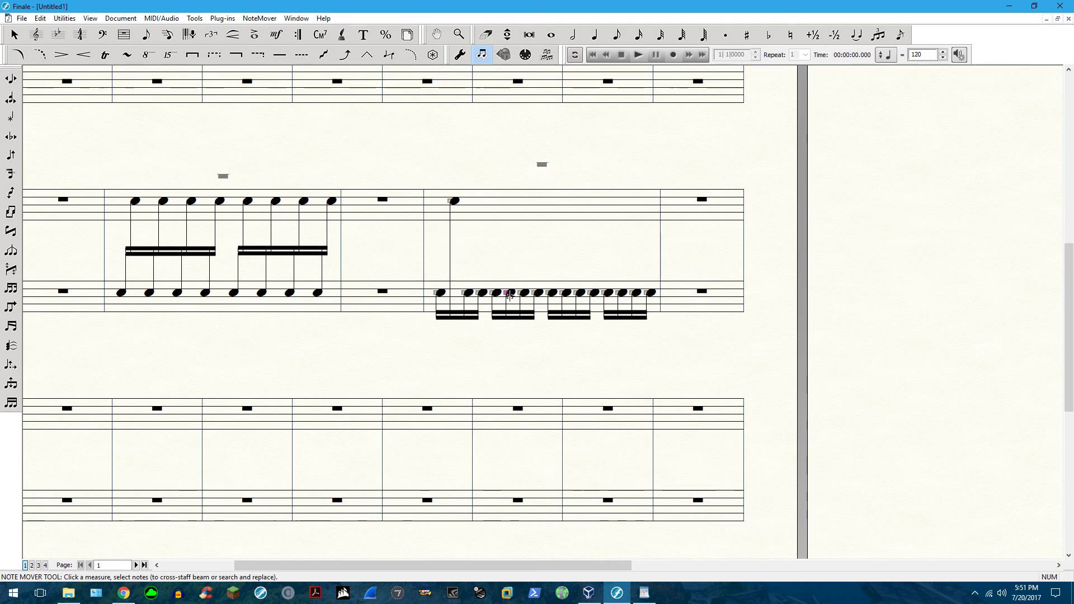
left_click(592, 292)
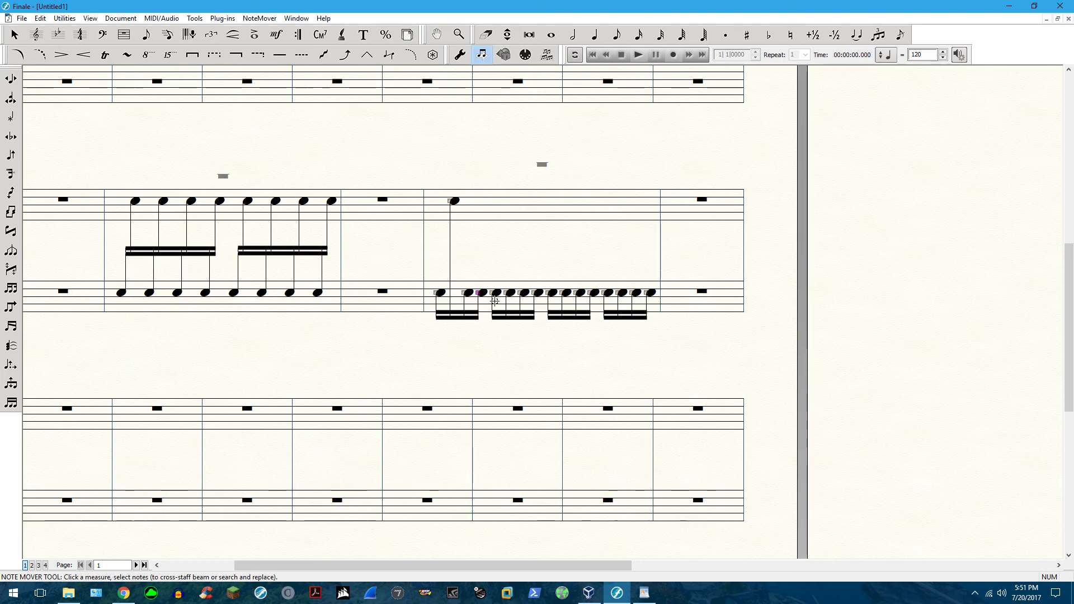
left_click_drag(480, 291, 482, 201)
left_click_drag(511, 238, 510, 202)
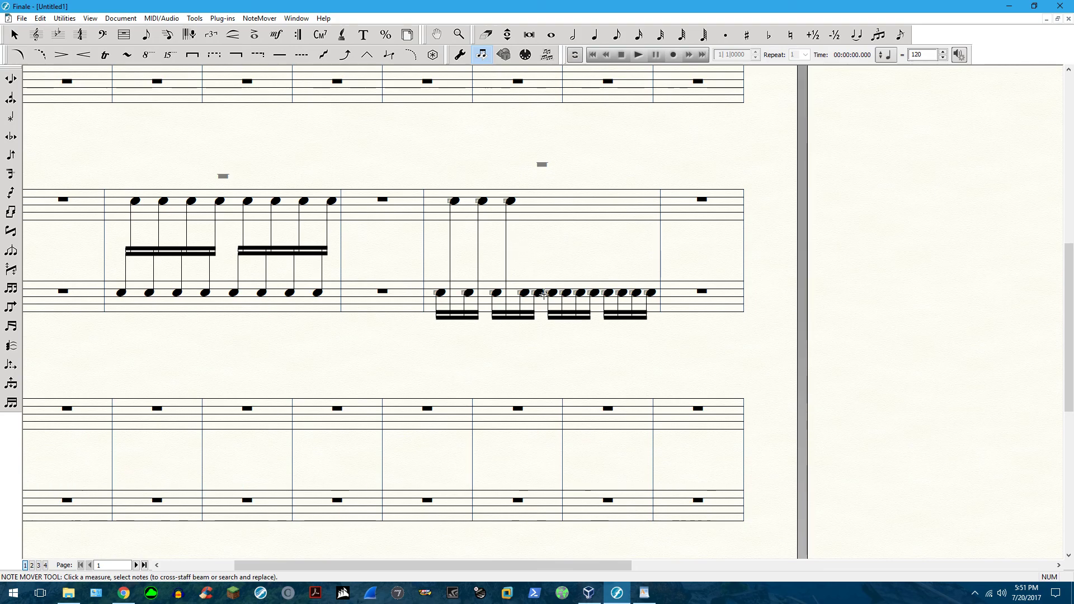
left_click_drag(536, 291, 537, 201)
left_click_drag(559, 251, 565, 203)
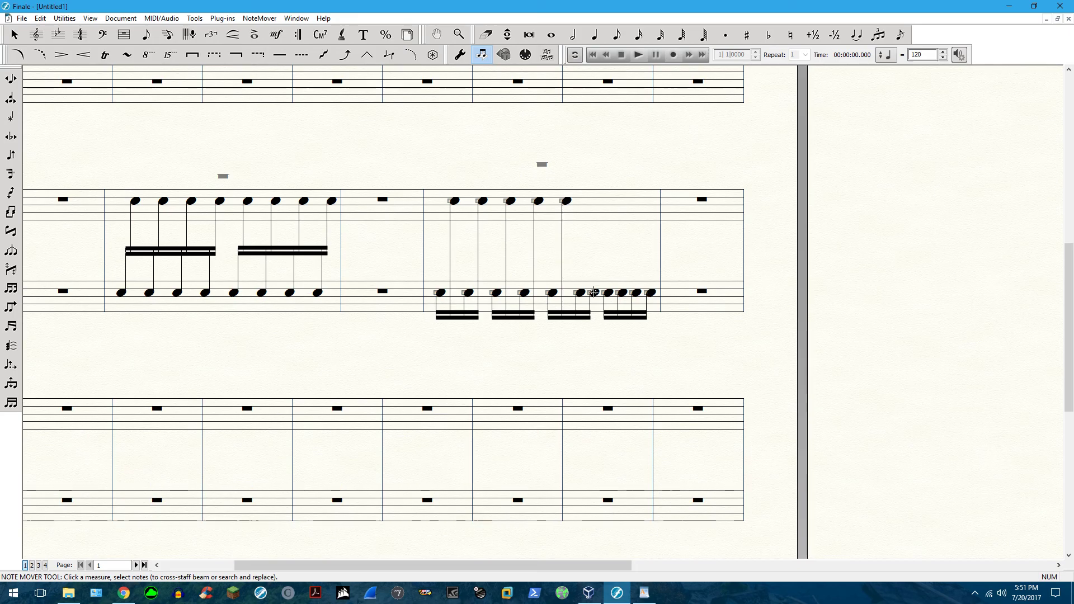
left_click_drag(590, 291, 593, 202)
left_click_drag(618, 291, 619, 205)
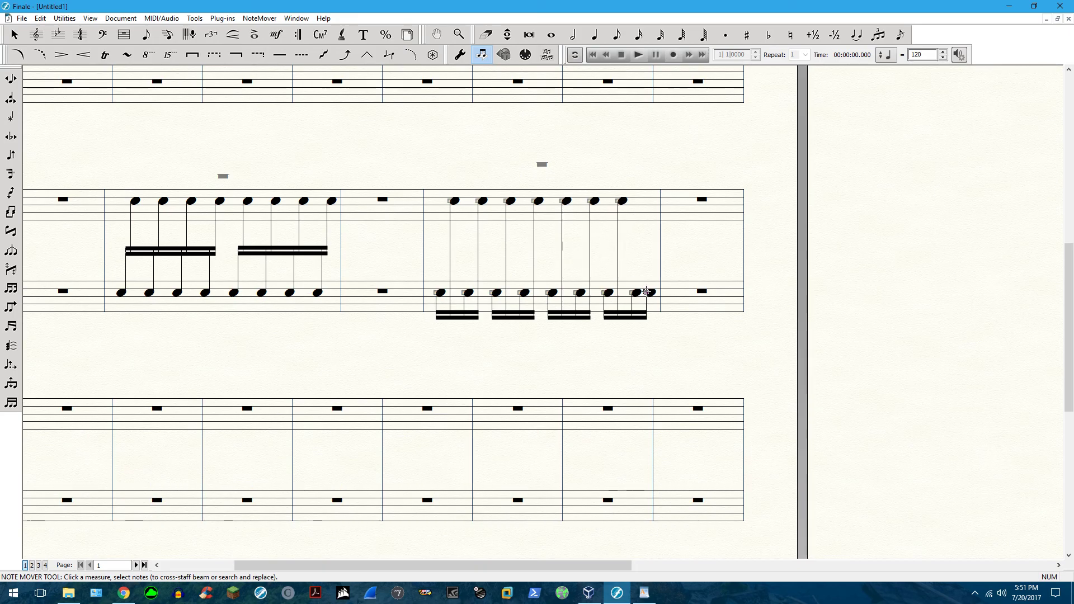
left_click_drag(646, 292, 641, 205)
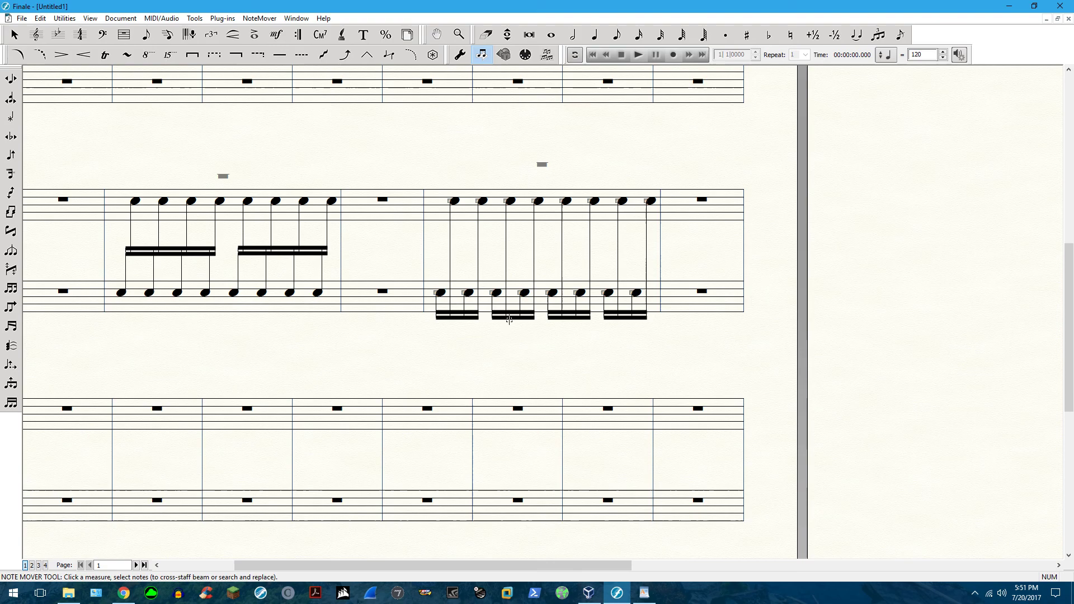
Step: Join measure 17's beam groups with / until two eight-note beamed groups remain
left_click(640, 37)
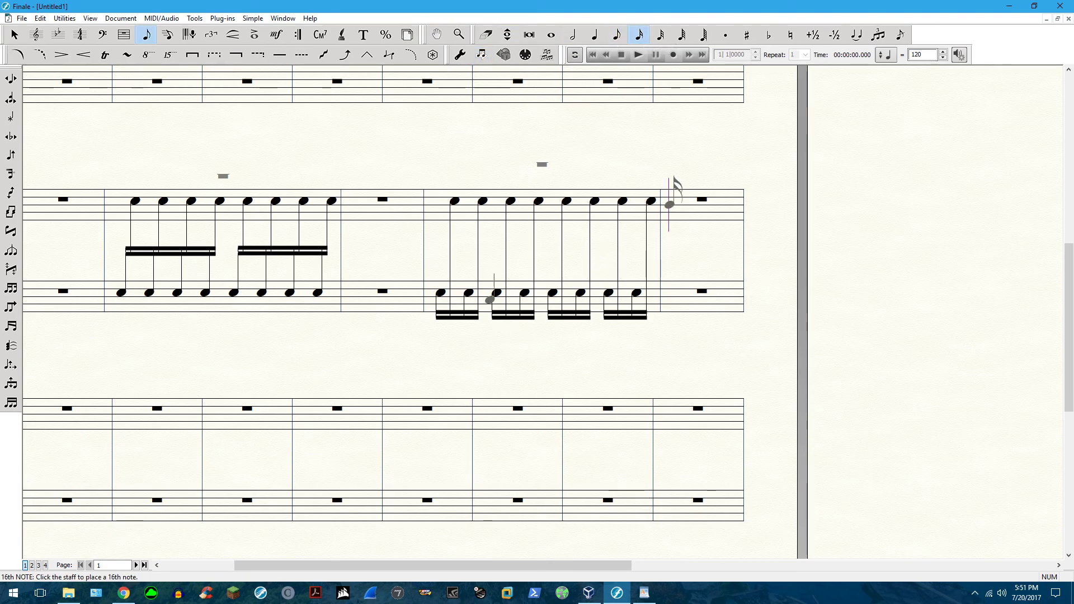
left_click(510, 200)
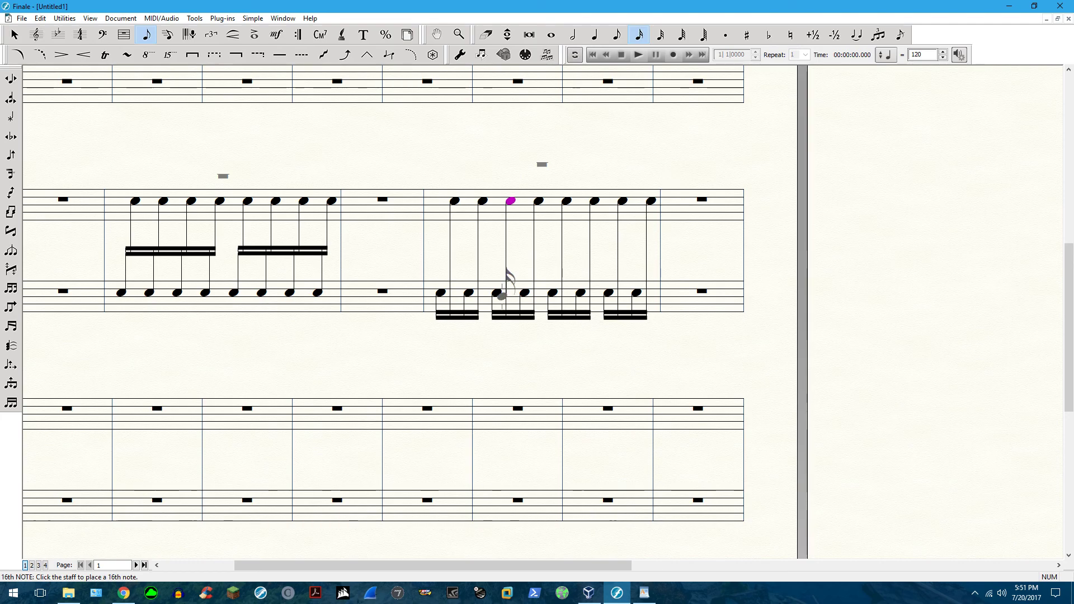
left_click(498, 293)
key("slash")
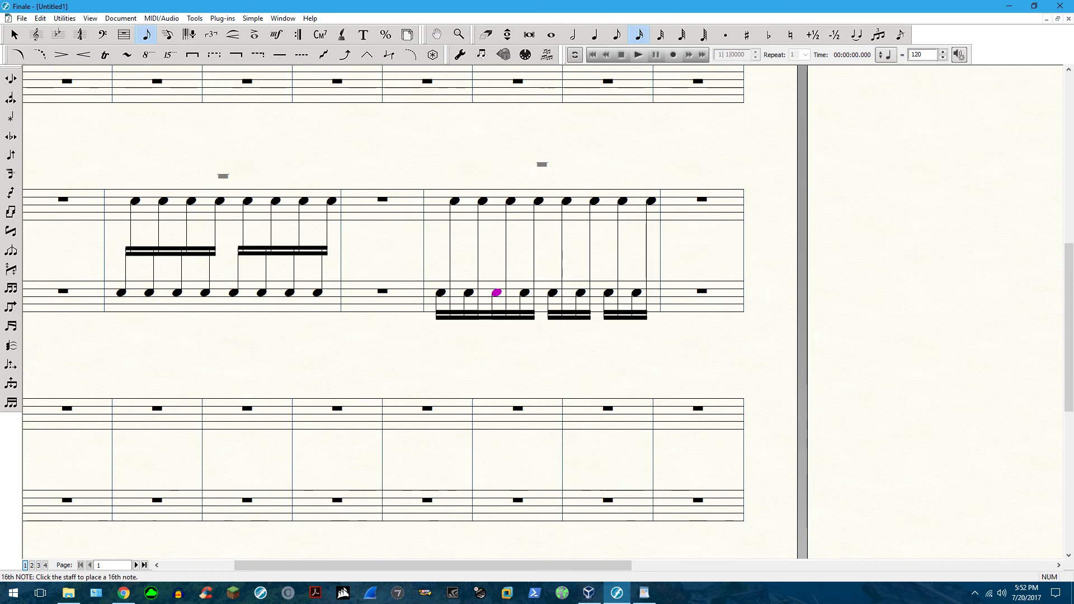
key("ctrl+Up")
key("Right")
key("Right")
key("Right")
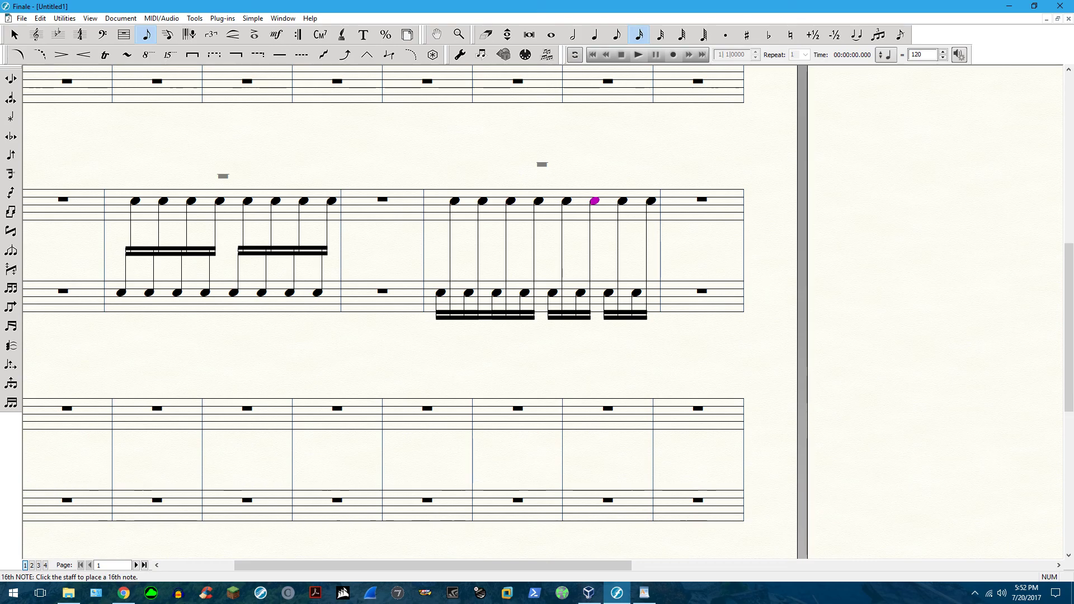
key("ctrl+Down")
key("ctrl+Up")
key("slash")
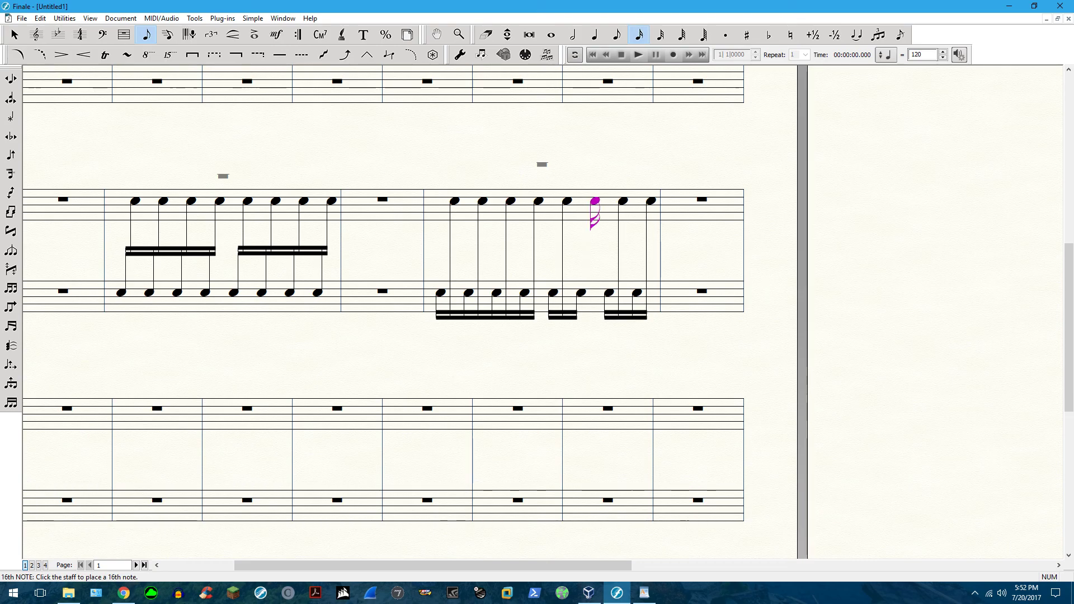
key("slash")
key("ctrl+Down")
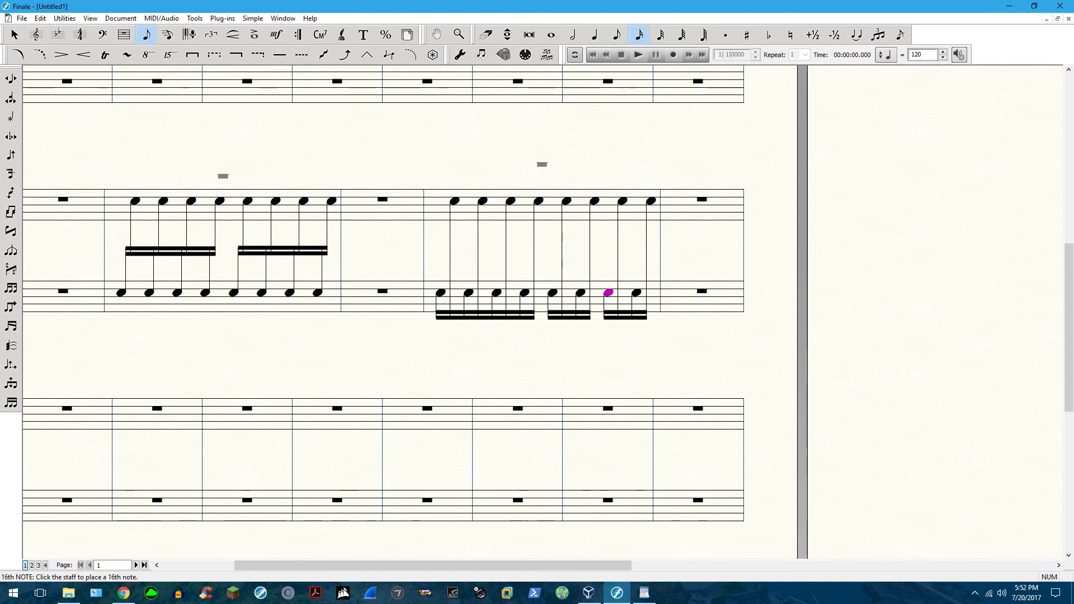
key("slash")
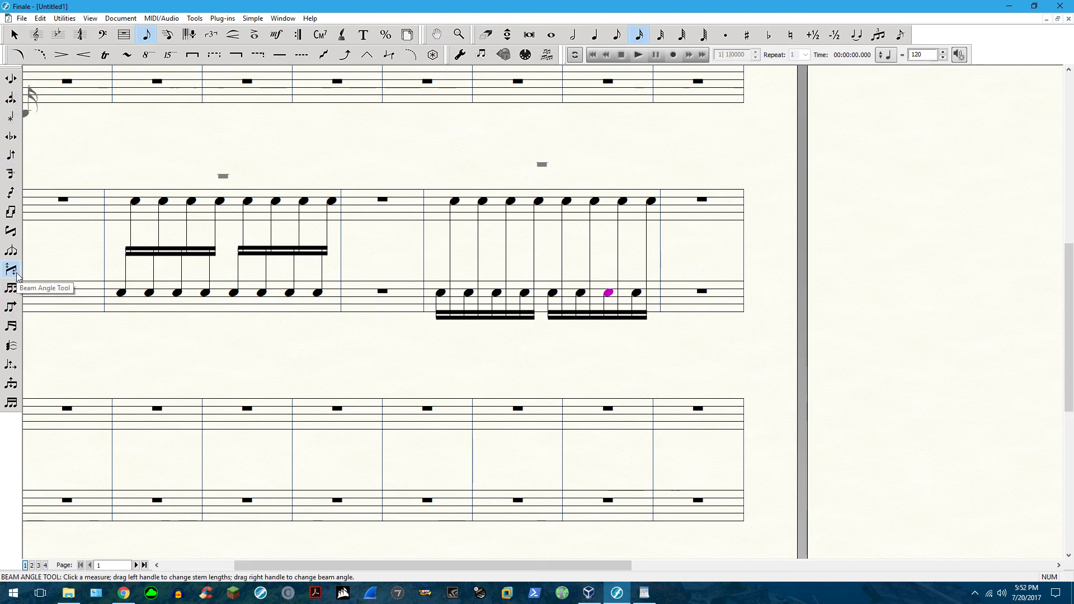
Step: With Beam Angle, drag both of measure 17's lower beam groups up between the staves
left_click(283, 19)
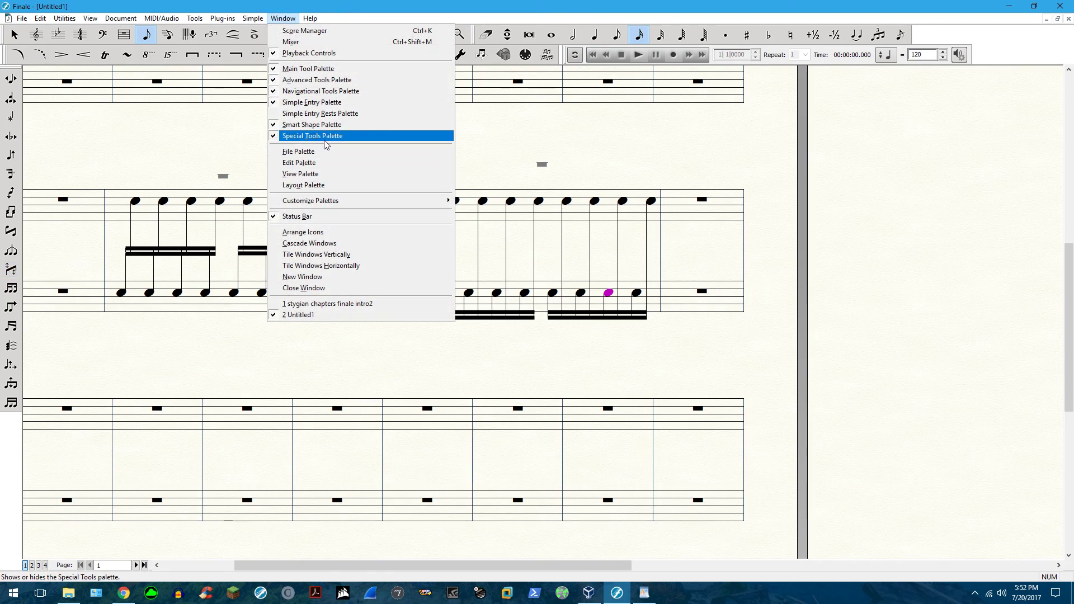
left_click(291, 19)
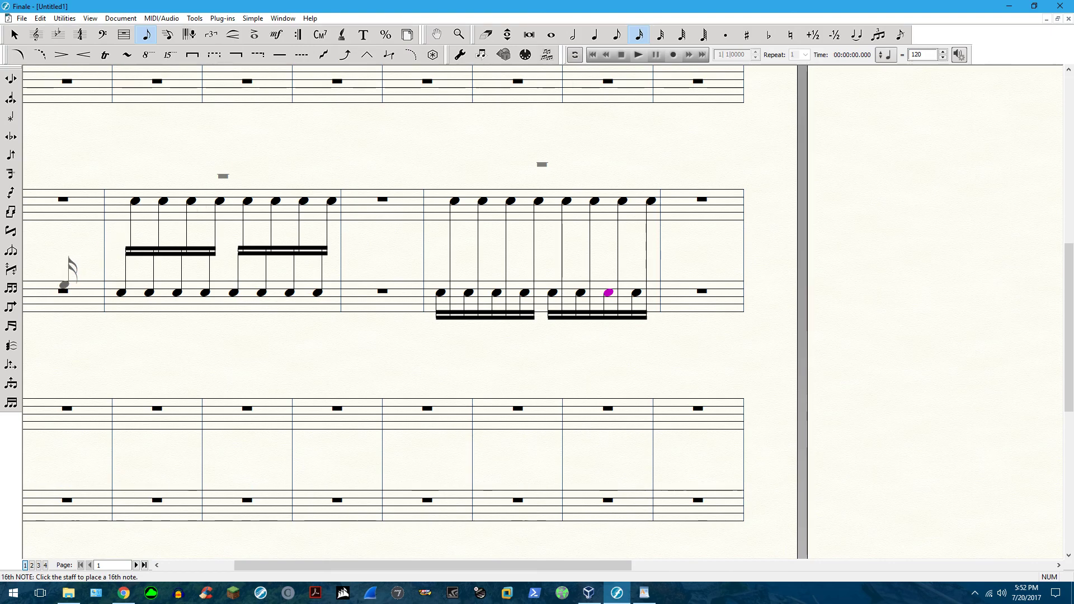
left_click(11, 270)
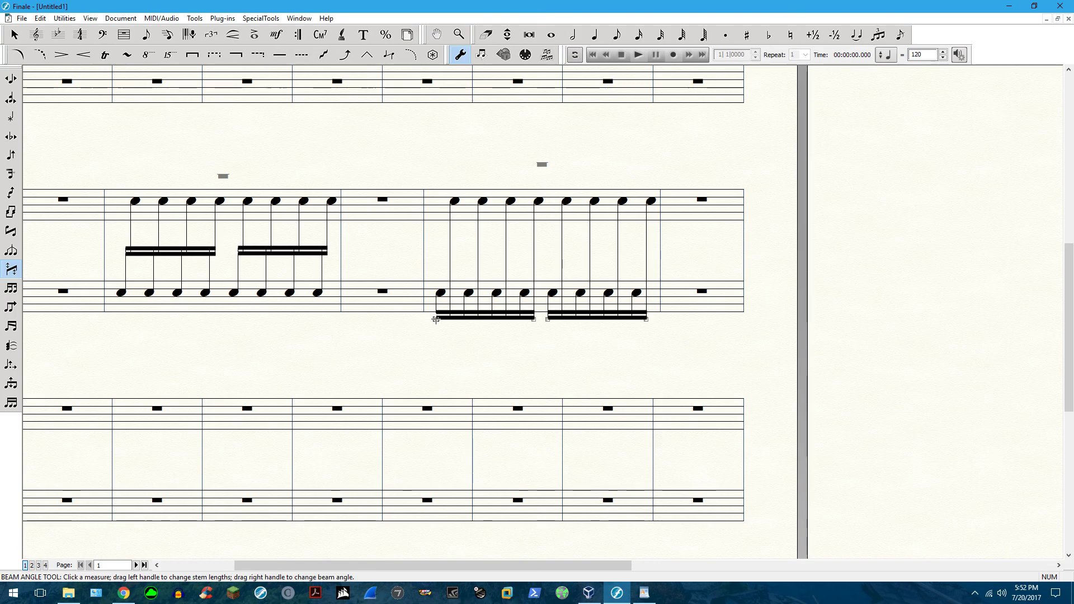
left_click_drag(436, 319, 443, 262)
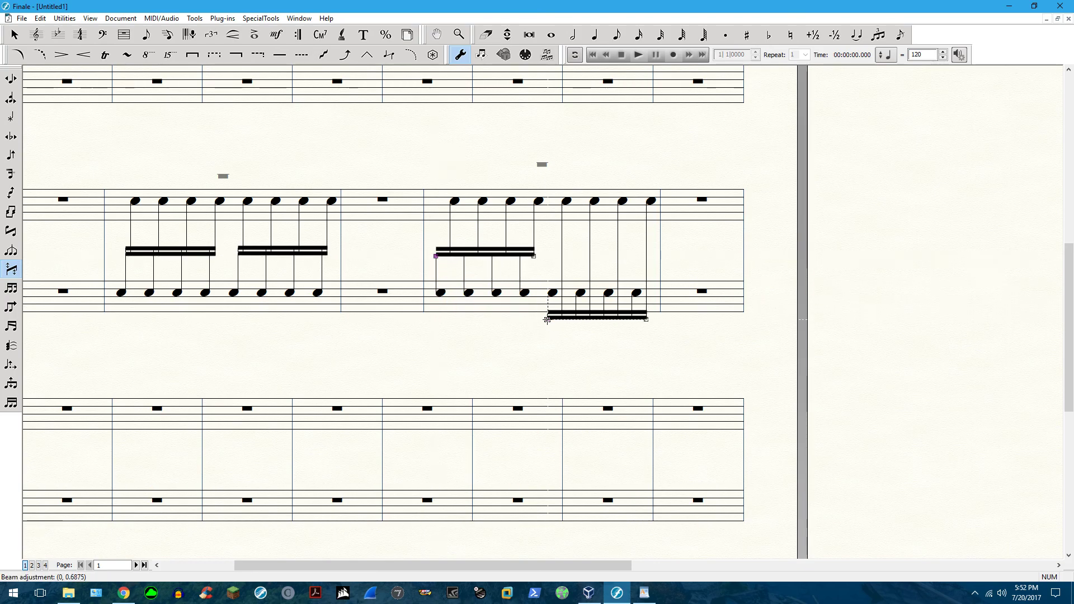
left_click_drag(547, 320, 547, 257)
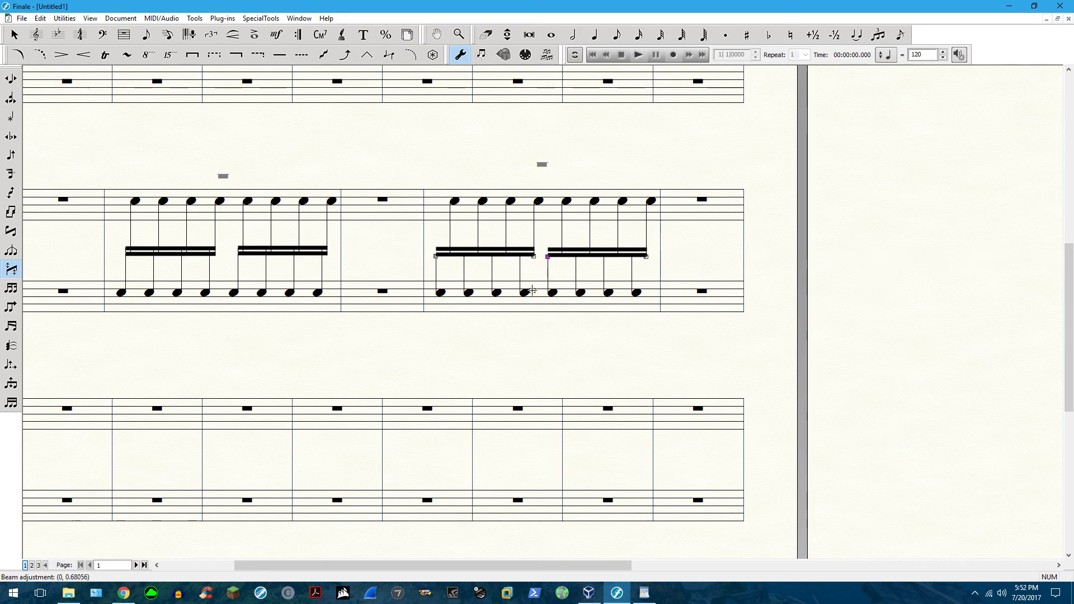
Step: Reverse the stems of all eight lower-handle notes in measure 17's two beam groups
left_click(15, 236)
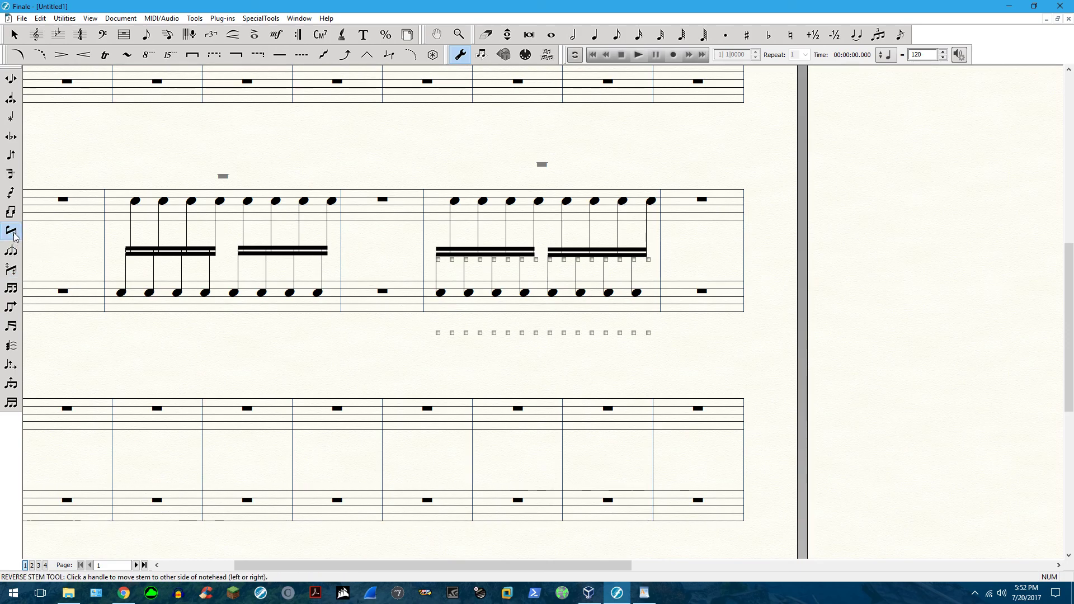
left_click(438, 333)
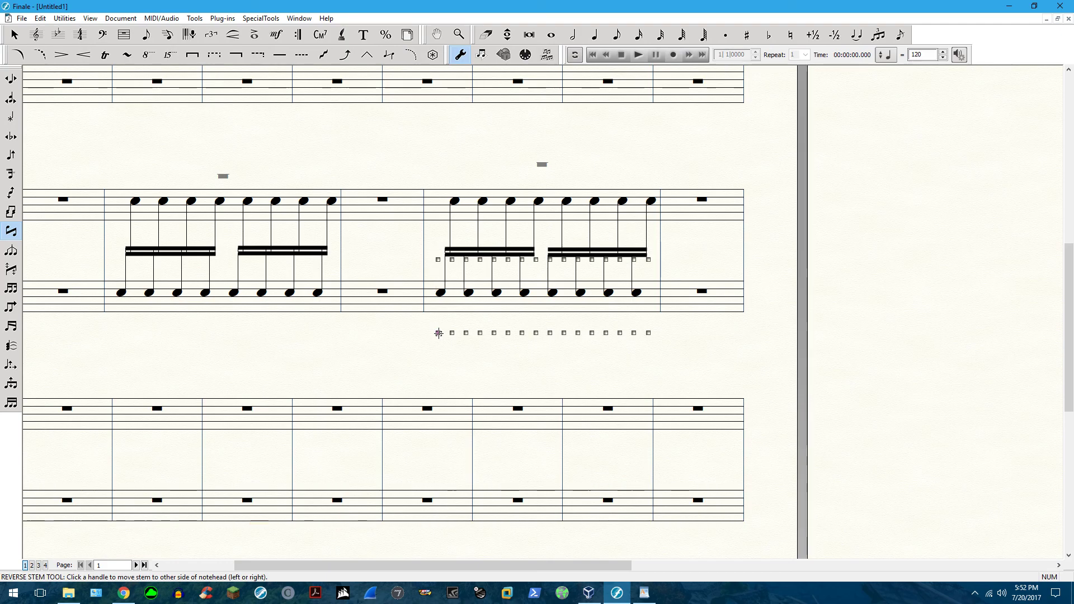
left_click(466, 332)
left_click(494, 333)
left_click(520, 332)
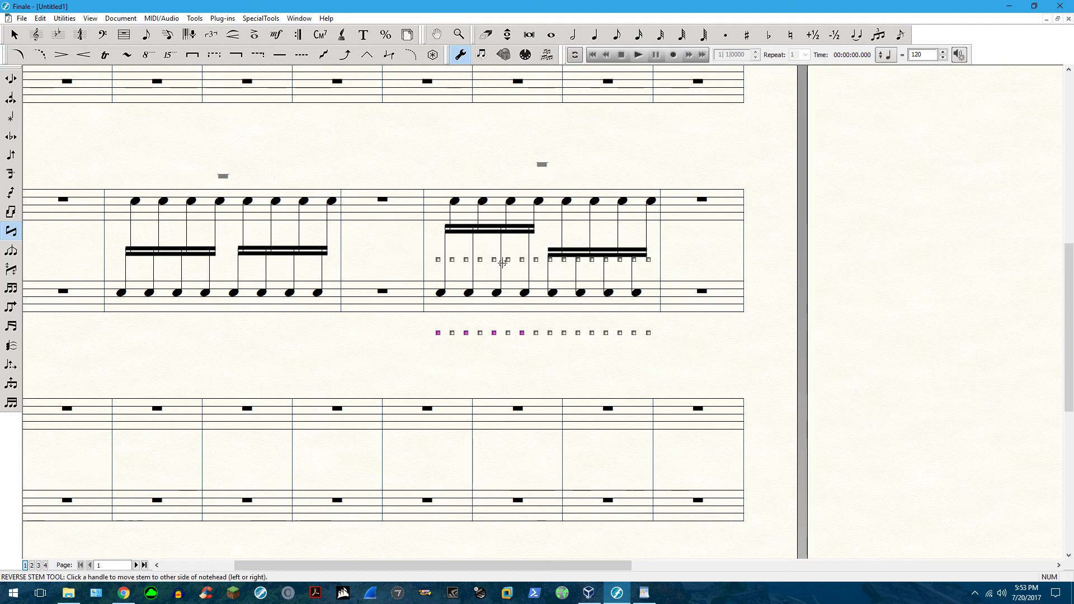
left_click(550, 333)
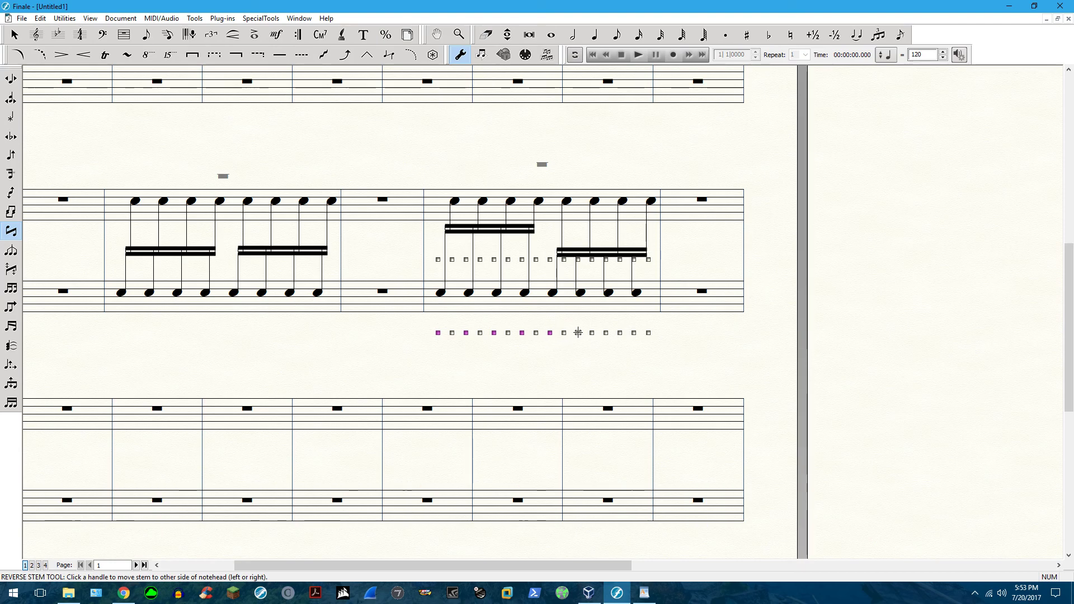
left_click(577, 333)
left_click(605, 332)
left_click(634, 334)
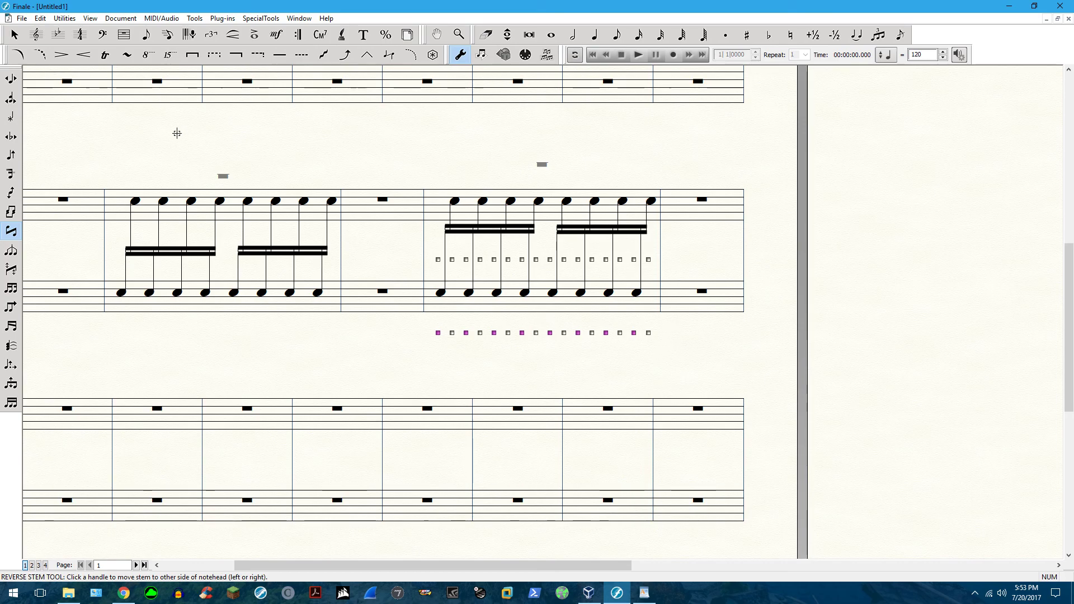
Step: Lower both of measure 17's beams to sit centered between the staves
left_click(11, 270)
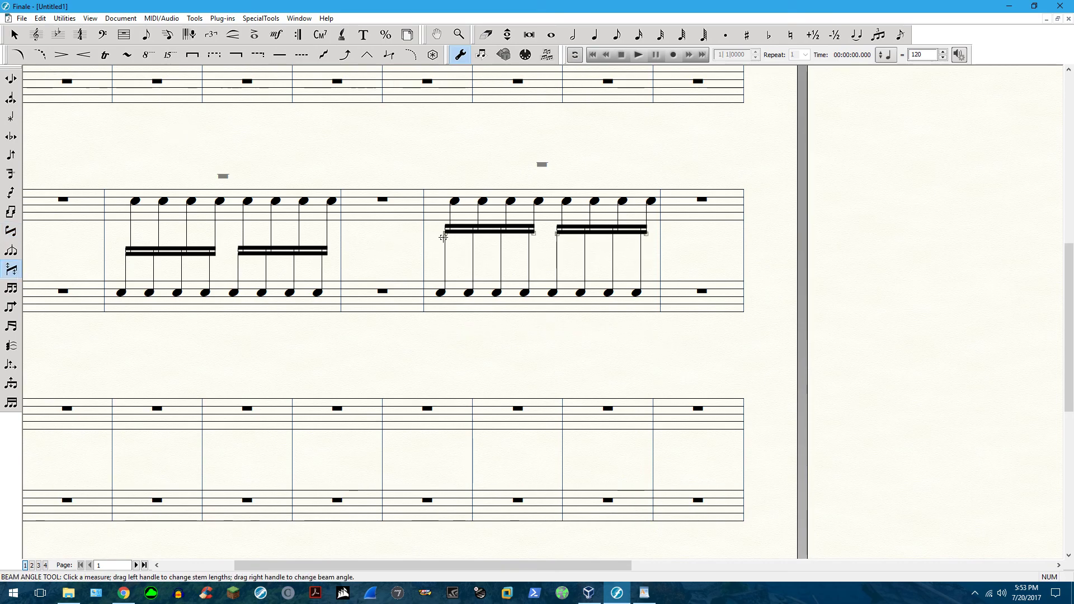
left_click_drag(445, 233, 444, 254)
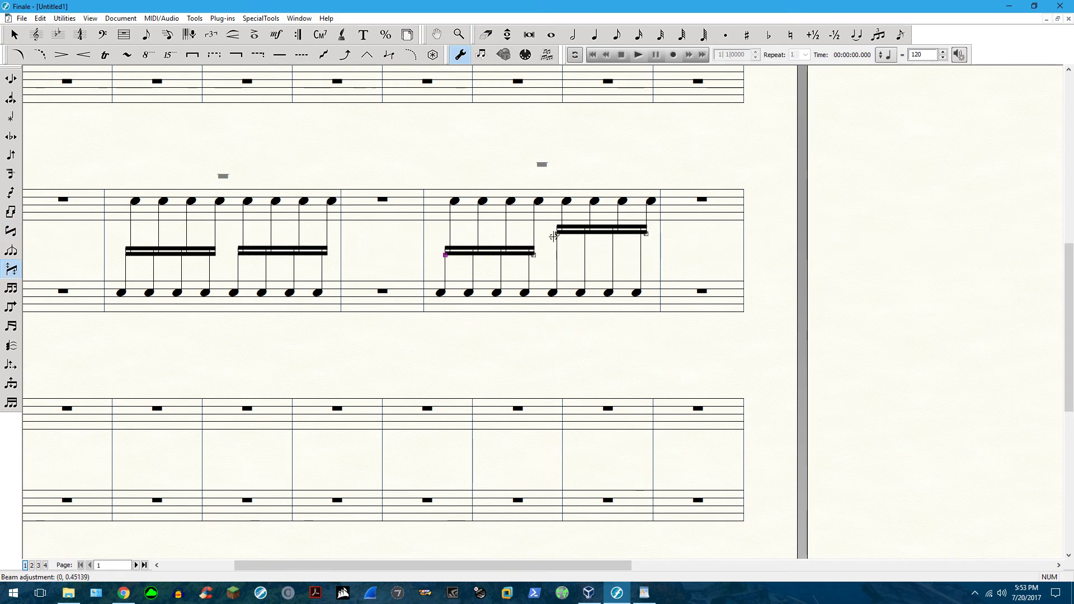
left_click_drag(558, 235, 556, 255)
left_click(14, 35)
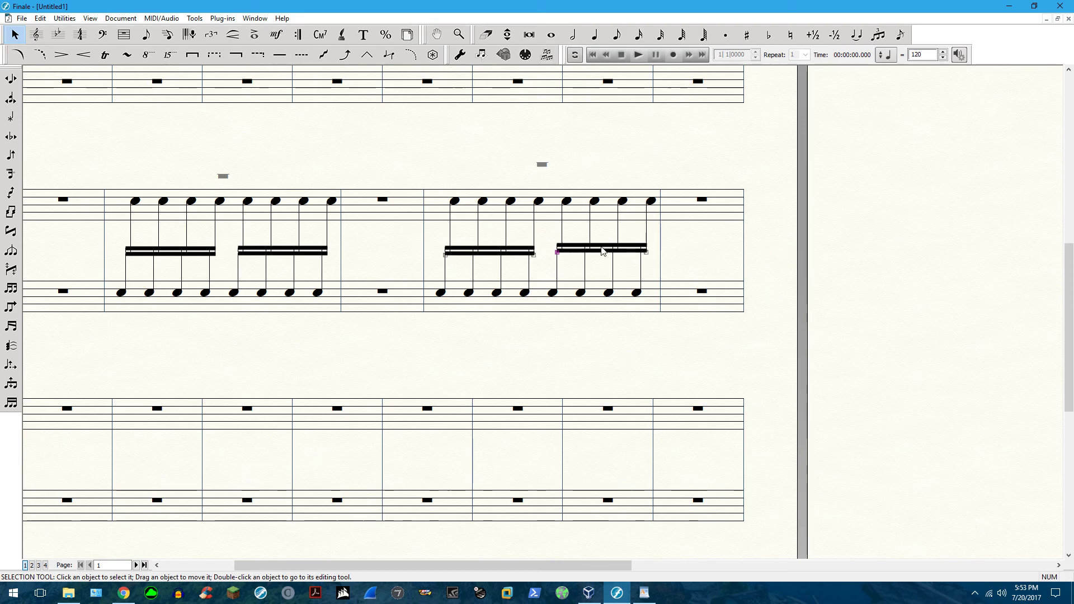
Step: Copy measure 17 across both staves into the next two measures
left_click(545, 216)
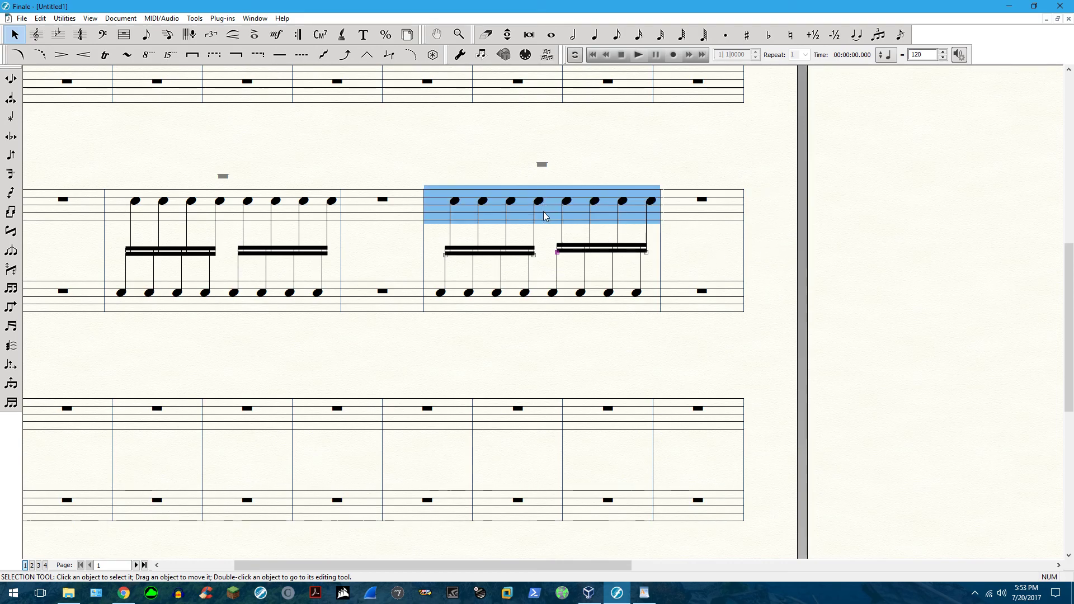
left_click(540, 298, "shift")
left_click(709, 213, "ctrl")
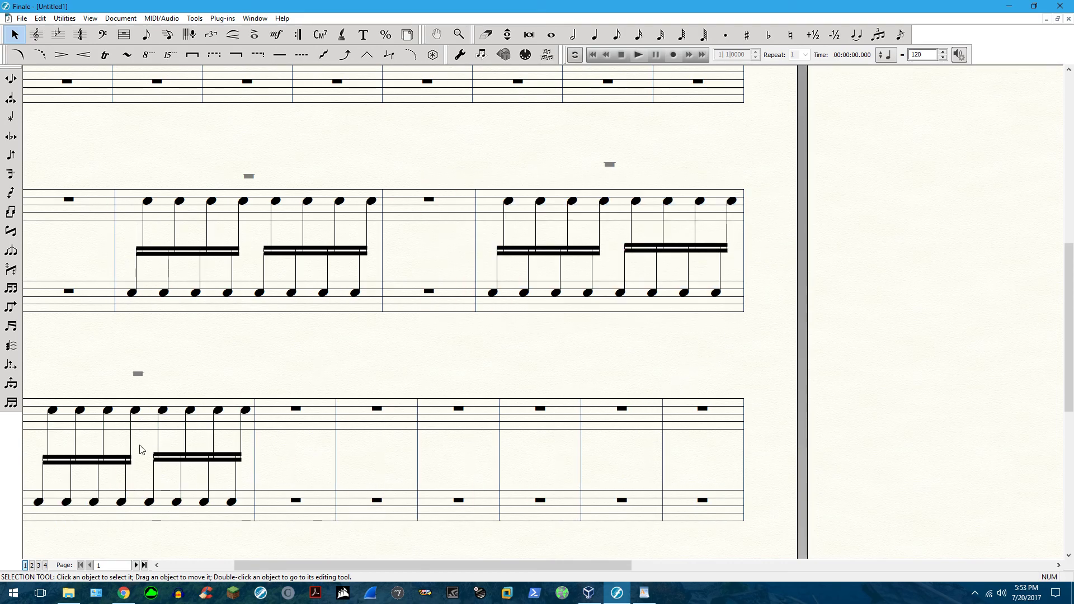
left_click(155, 428)
left_click(170, 496, "shift")
left_click_drag(214, 489, 311, 415)
left_click(517, 375)
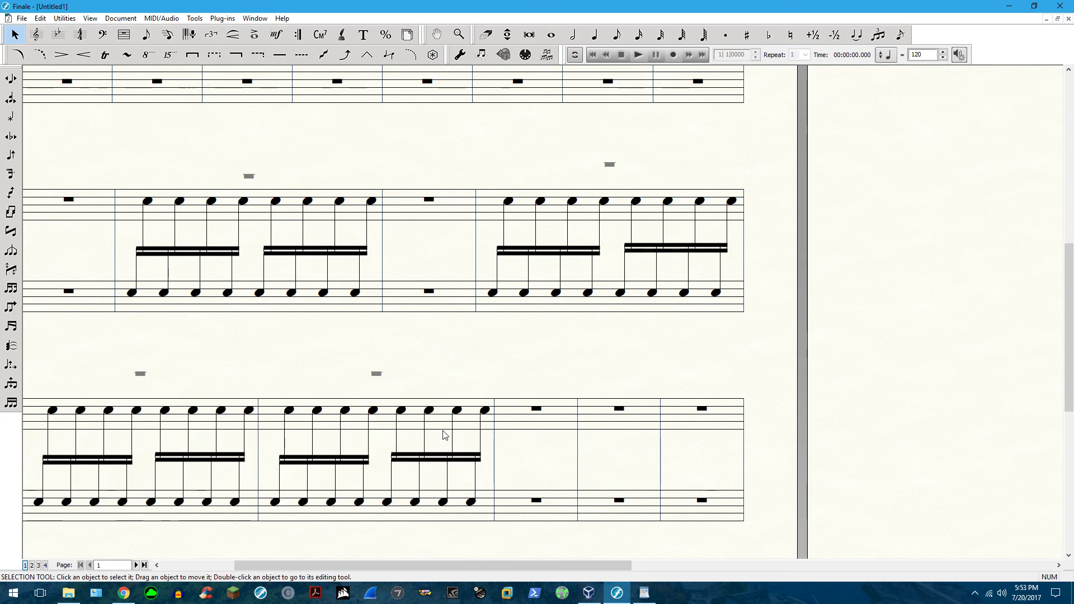
Step: With Simple Entry sixteenths, add two notes to the first chord, then undo them
left_click(638, 36)
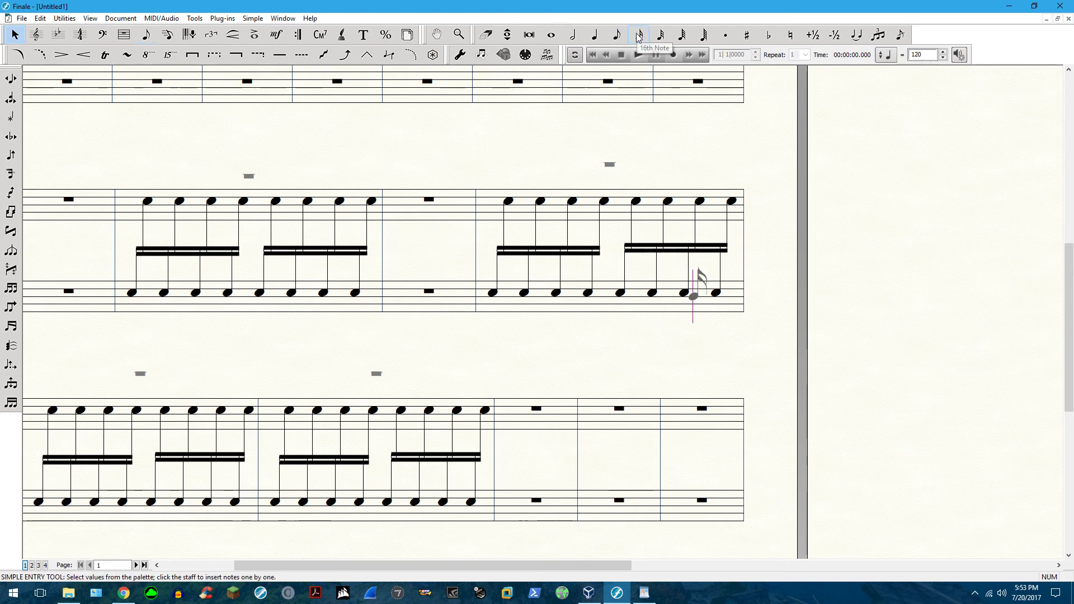
left_click(494, 294)
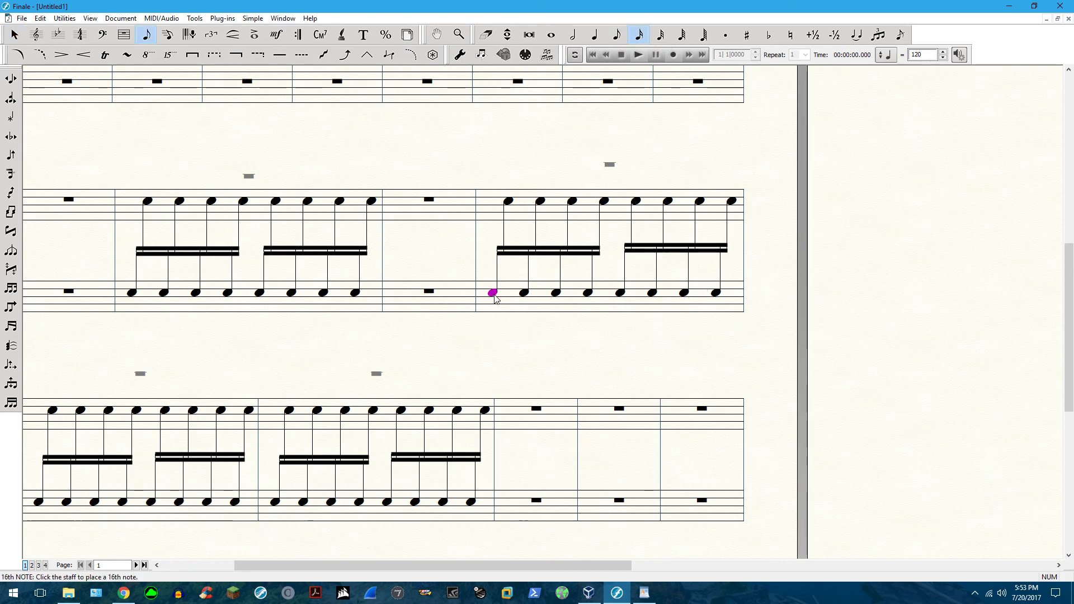
key("ctrl+Up")
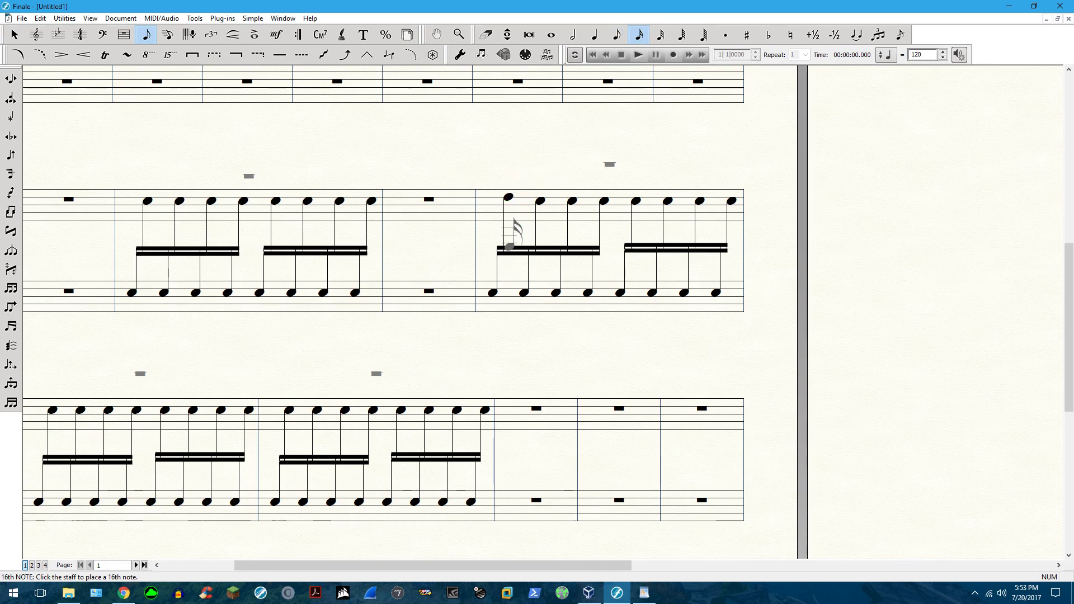
left_click(509, 285)
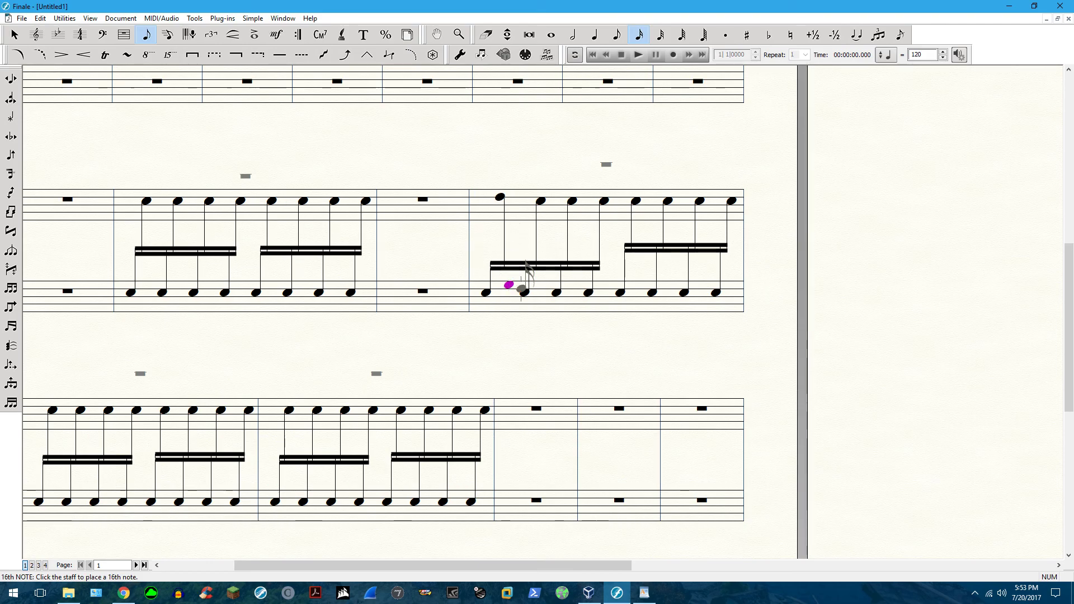
left_click(508, 266)
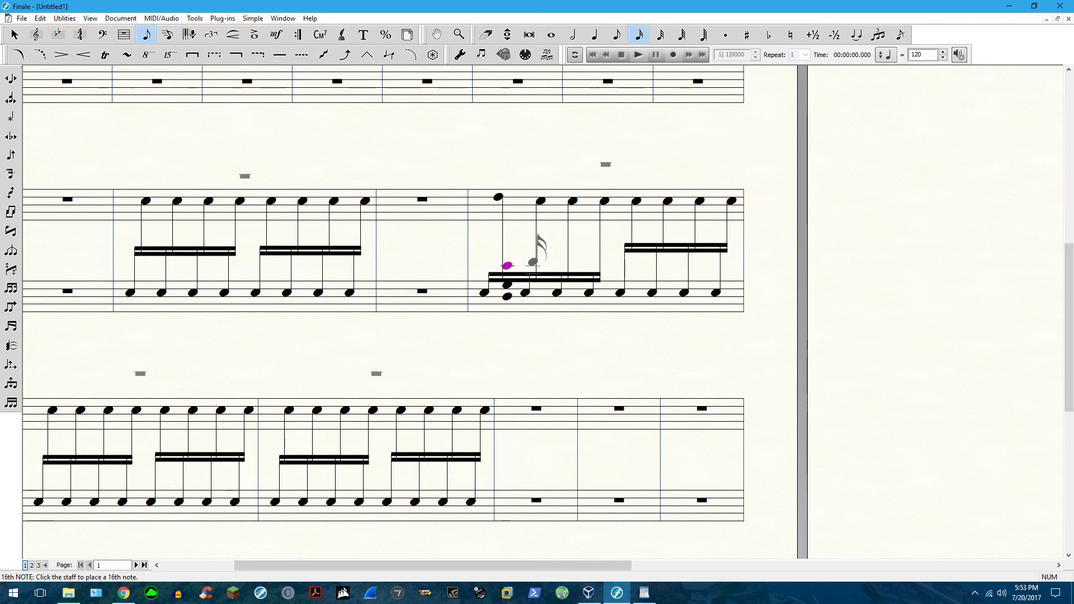
key("ctrl+z")
key("ctrl+z")
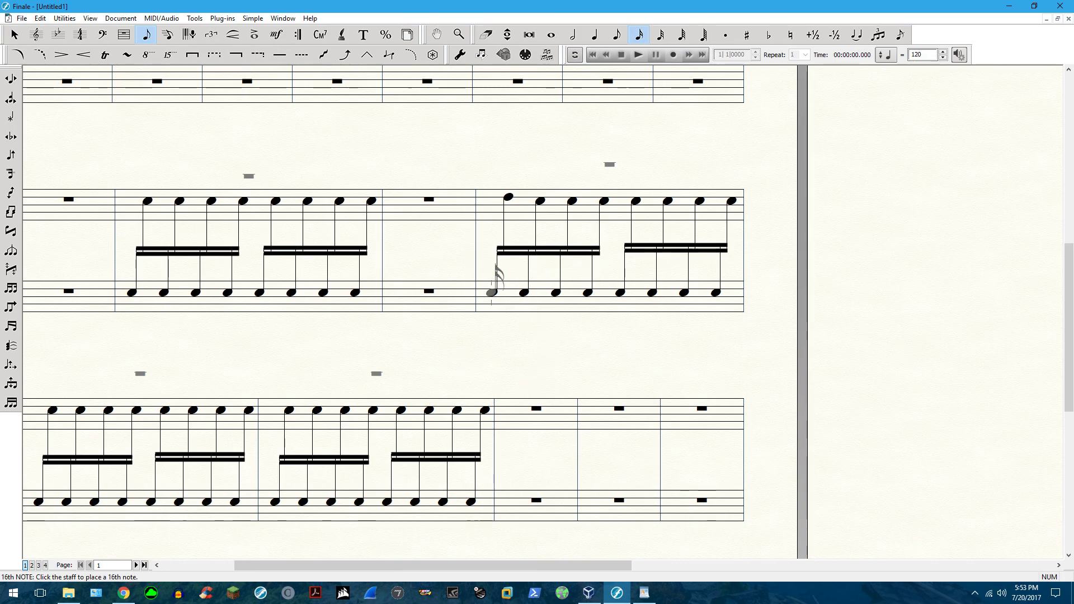
Step: Select the measure's first bass sixteenth and switch to the Repitch tool to change pitches only
left_click(492, 292)
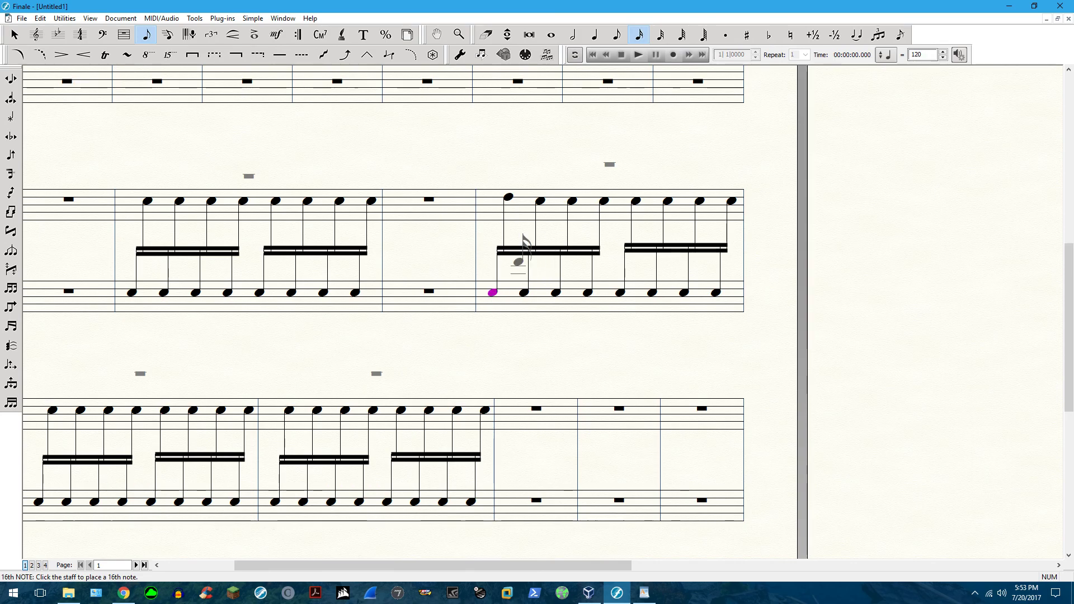
left_click(514, 37)
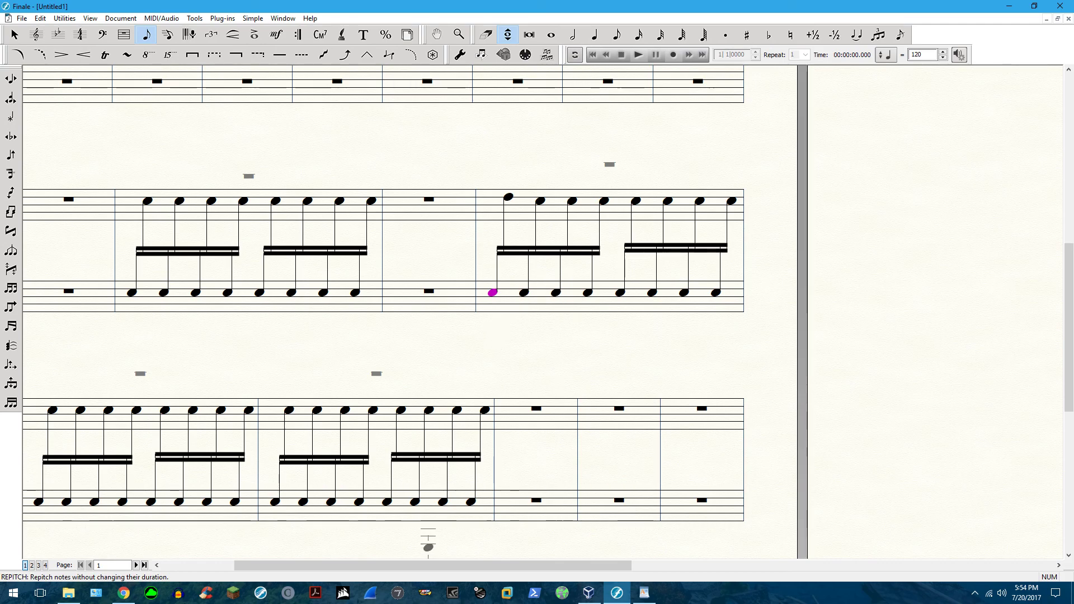
left_click_drag(418, 565, 362, 568)
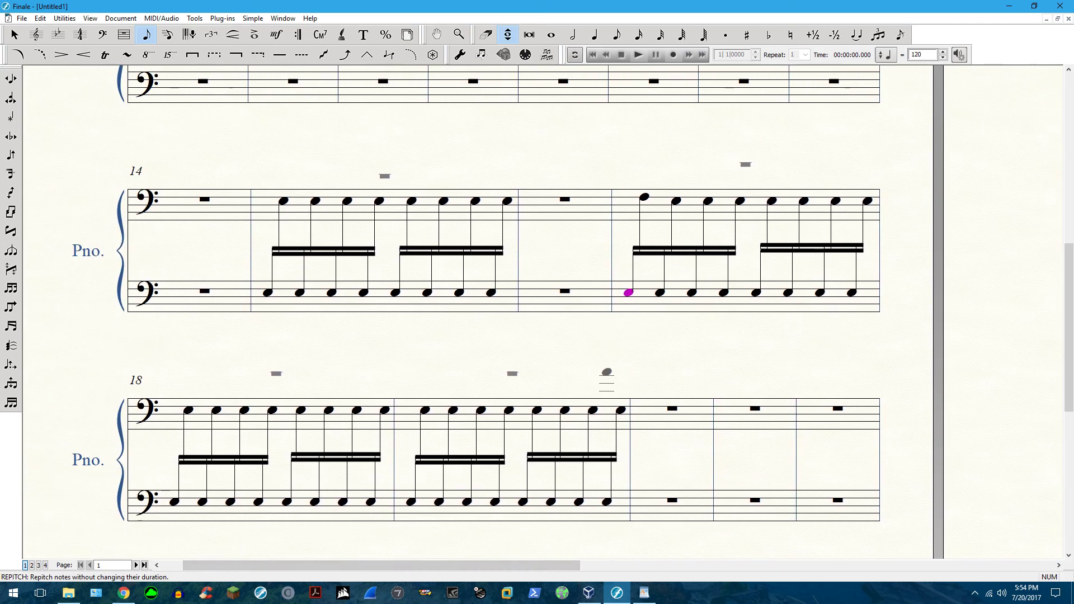
Step: Bring measures 14–21 into view and return to the Selection Tool
scroll(609, 396, "up", 9)
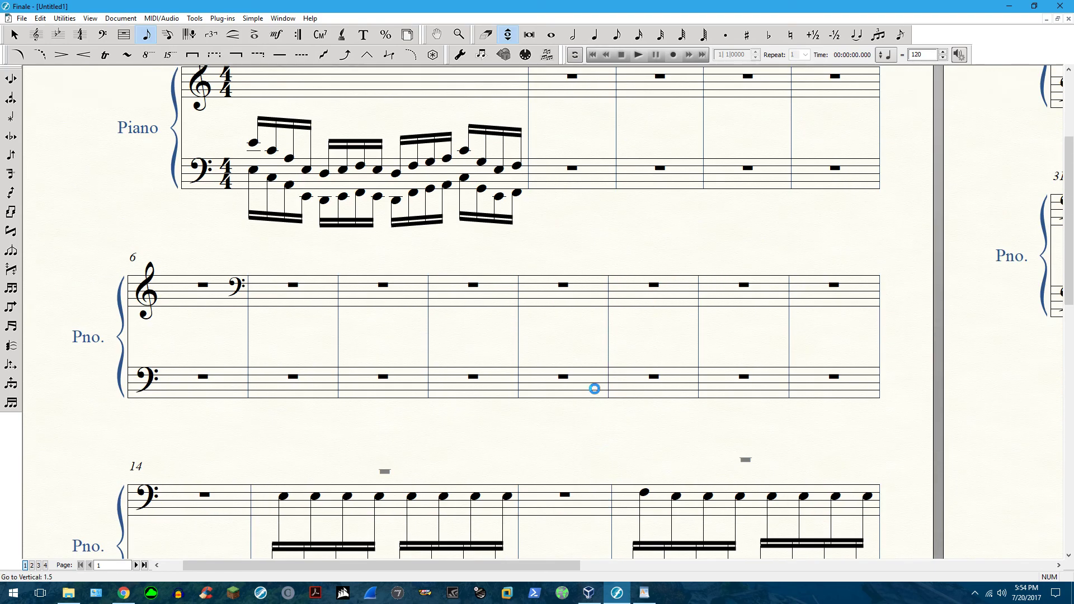
scroll(619, 359, "down", 5)
scroll(619, 358, "down", 5)
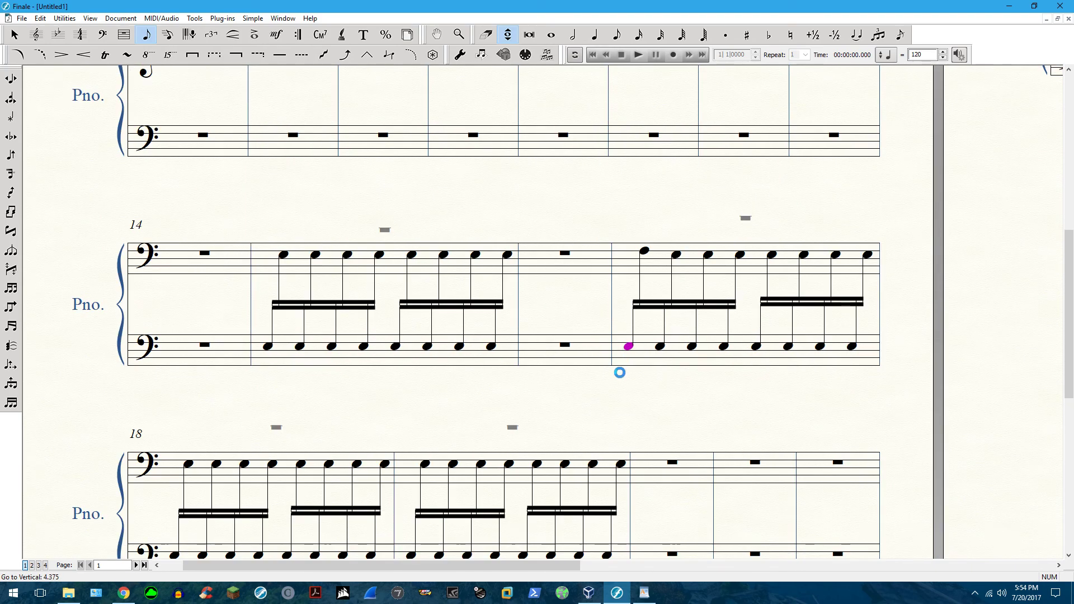
left_click(14, 35)
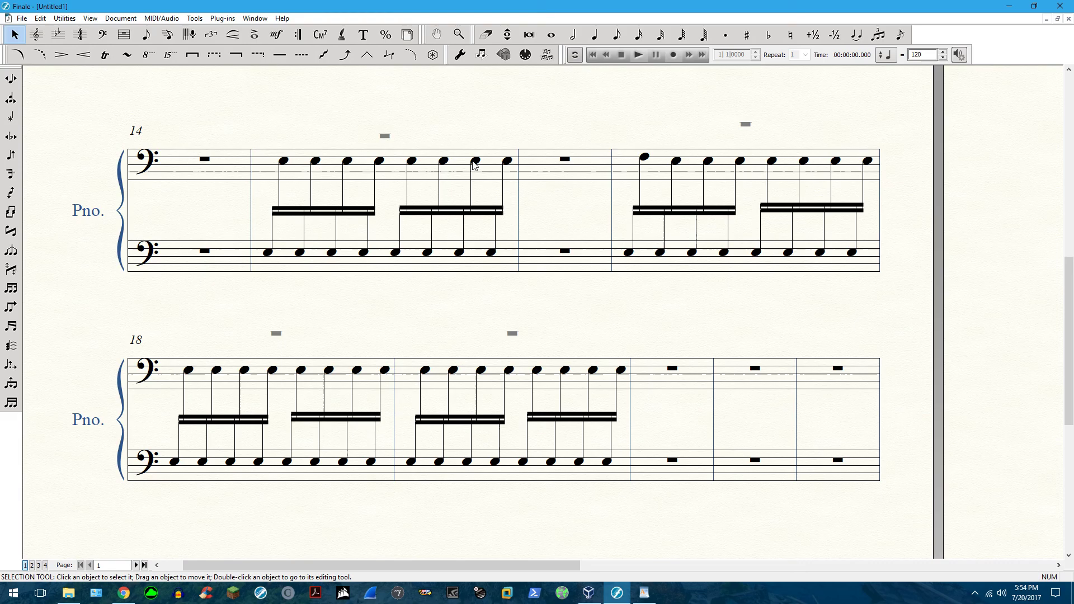